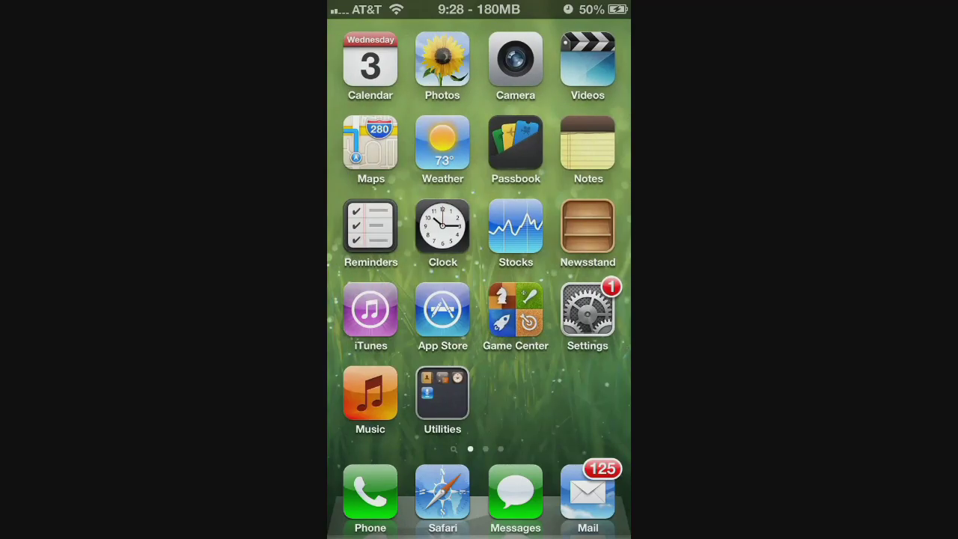
Look through the home screen pages and the Camera Roll in Photos, and return to the phone's home screen.
{"action": "left_click_drag", "start_coordinate": [584, 359], "coordinate": [519, 359]}
{"action": "left_click_drag", "start_coordinate": [374, 300], "coordinate": [569, 299]}
{"action": "left_click_drag", "start_coordinate": [546, 399], "coordinate": [434, 397]}
{"action": "left_click_drag", "start_coordinate": [543, 349], "coordinate": [599, 348]}
{"action": "left_click_drag", "start_coordinate": [569, 300], "coordinate": [374, 299]}
{"action": "left_click_drag", "start_coordinate": [419, 353], "coordinate": [621, 352]}
{"action": "left_click", "coordinate": [434, 70]}
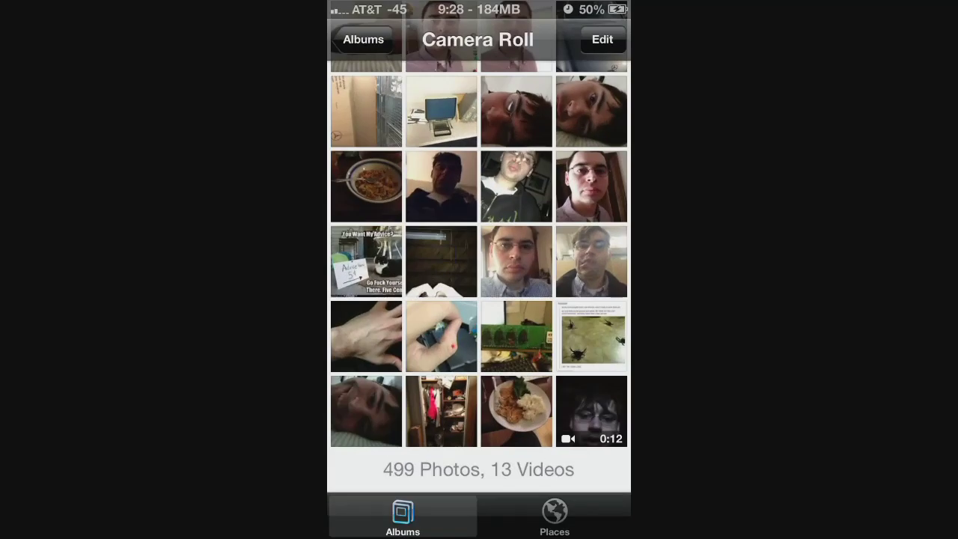
{"action": "left_click_drag", "start_coordinate": [533, 416], "coordinate": [573, 404]}
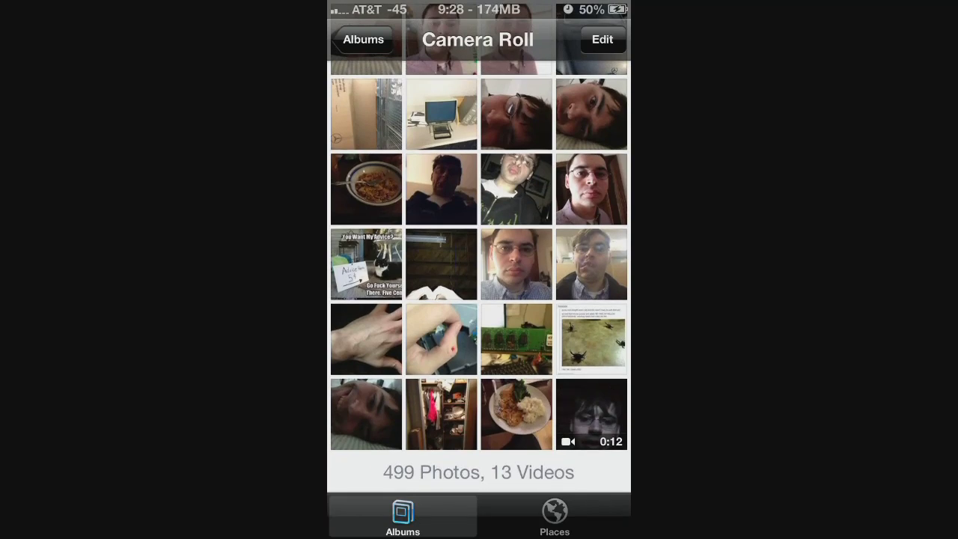
{"action": "left_click", "coordinate": [363, 38]}
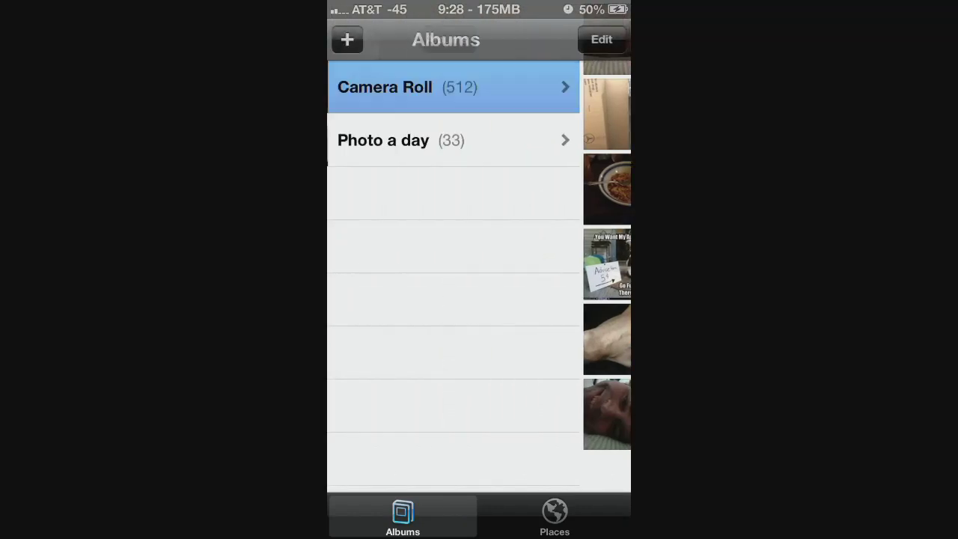
{"action": "key", "text": "Home"}
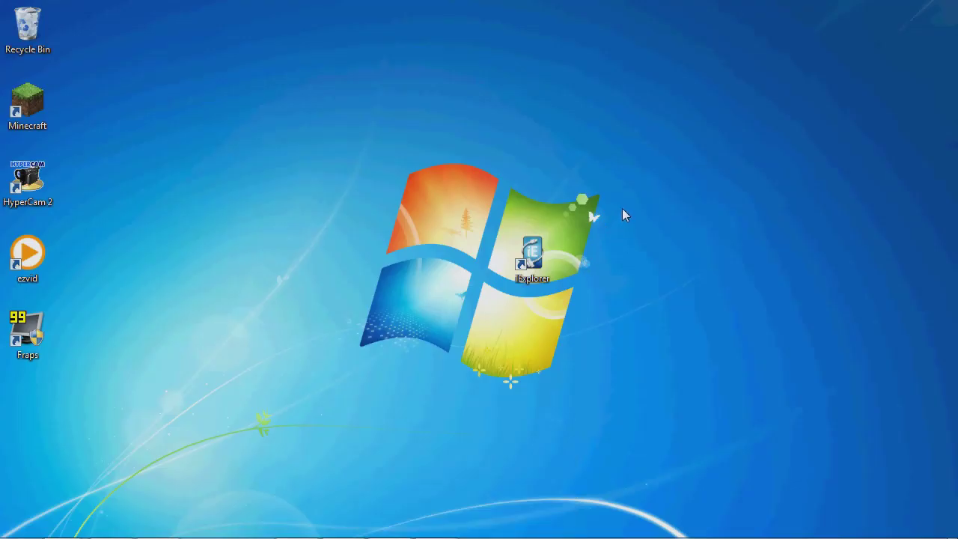
{"action": "left_click_drag", "start_coordinate": [621, 210], "coordinate": [462, 334]}
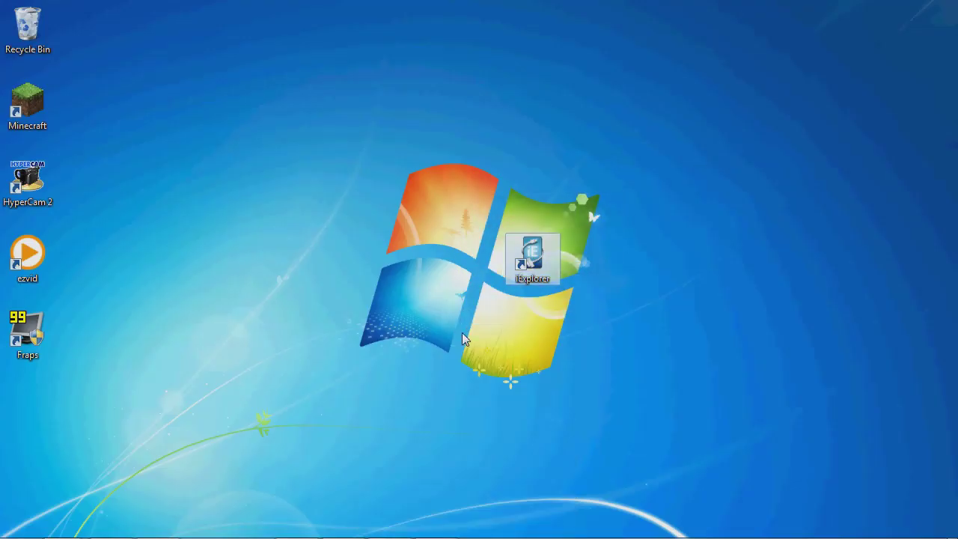
{"action": "left_click", "coordinate": [670, 277]}
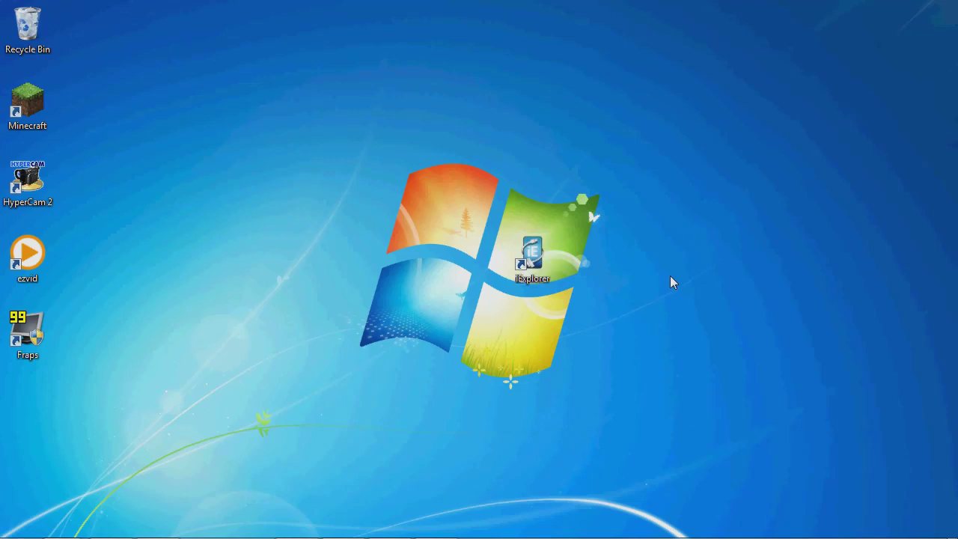
Switch to the open Firefox window and load google.com.
{"action": "mouse_move", "coordinate": [540, 535]}
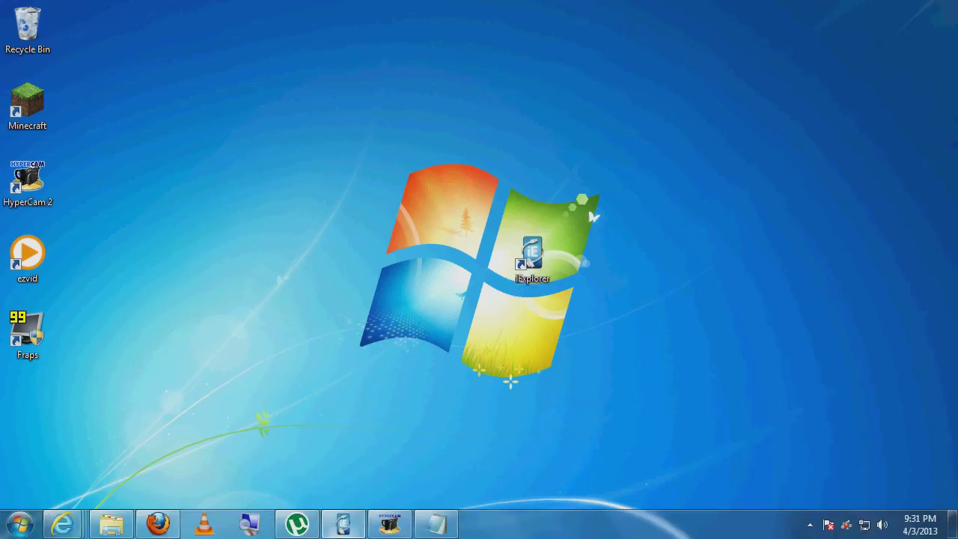
{"action": "mouse_move", "coordinate": [104, 531]}
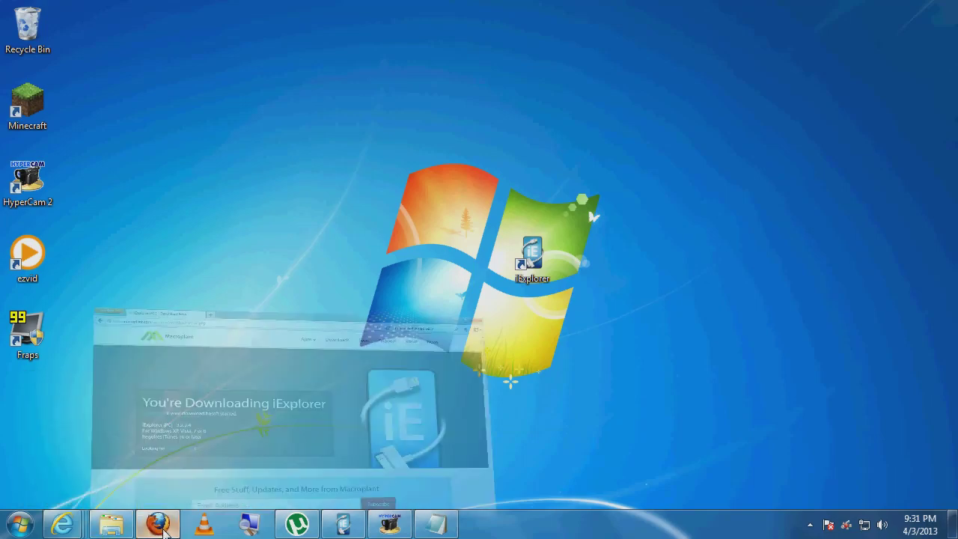
{"action": "left_click", "coordinate": [167, 384]}
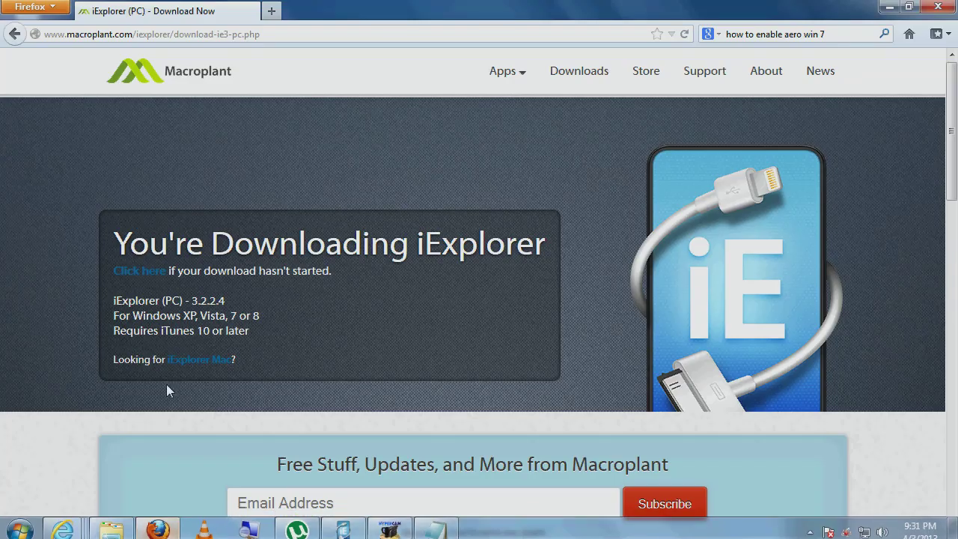
{"action": "left_click", "coordinate": [160, 34]}
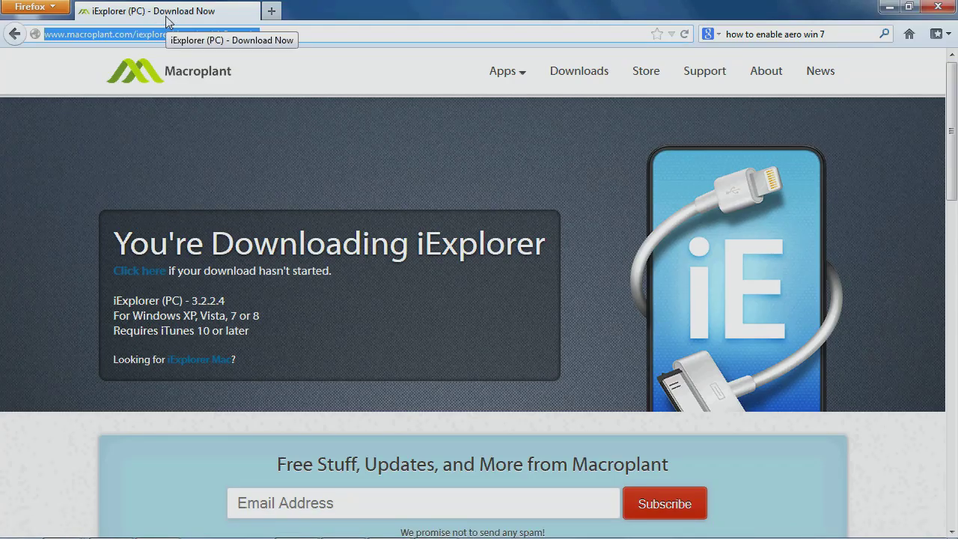
{"action": "type", "text": "google.com/"}
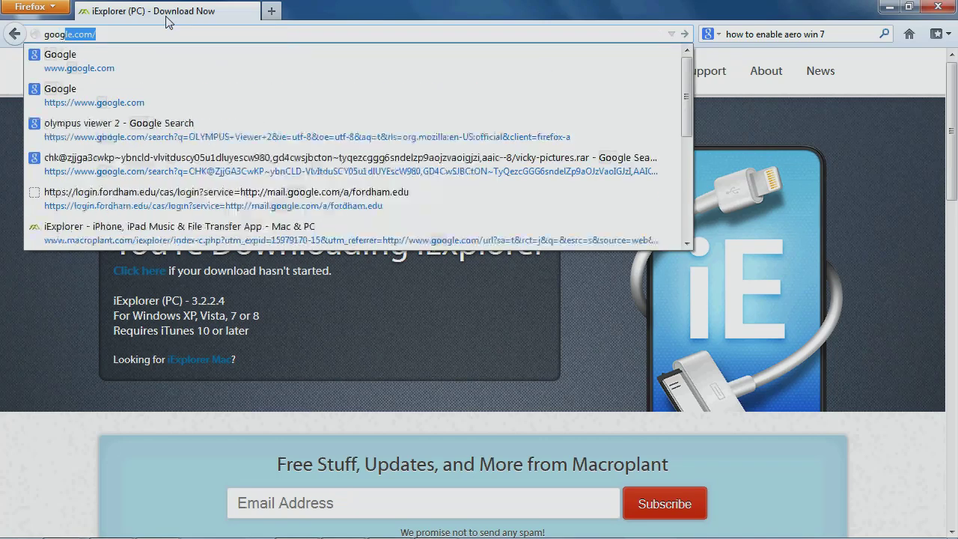
{"action": "key", "text": "Return"}
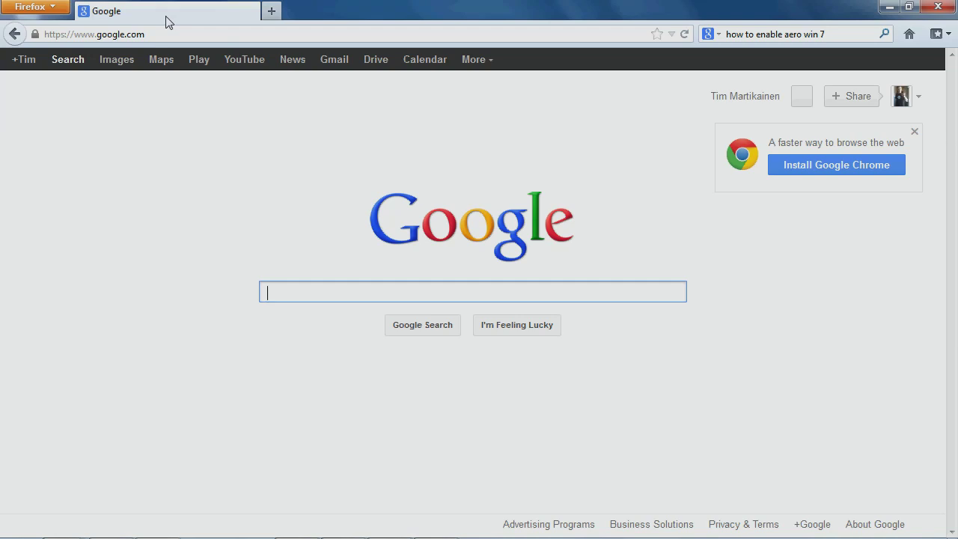
Search Google for "iexplorer" and open Macroplant's iExplorer product page from the results.
{"action": "type", "text": "ie"}
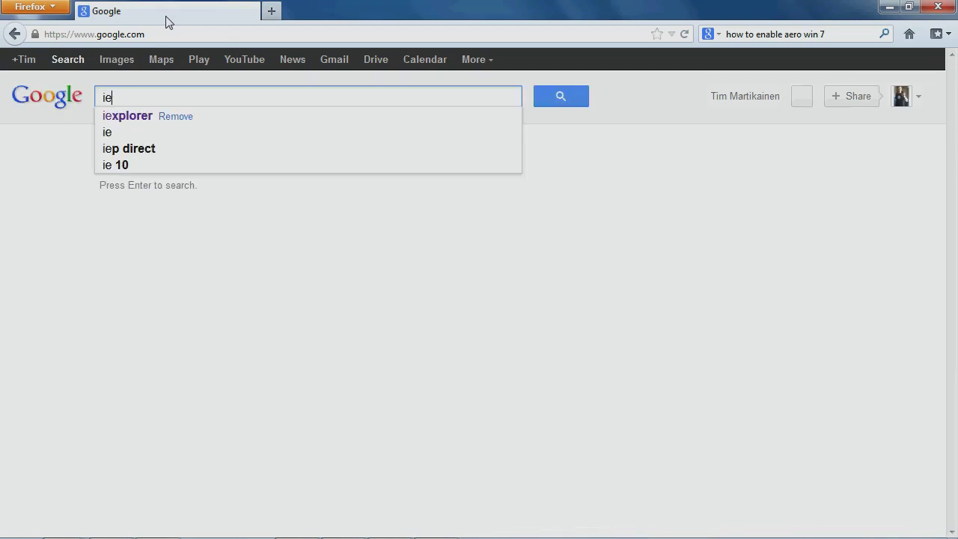
{"action": "type", "text": "xplorer"}
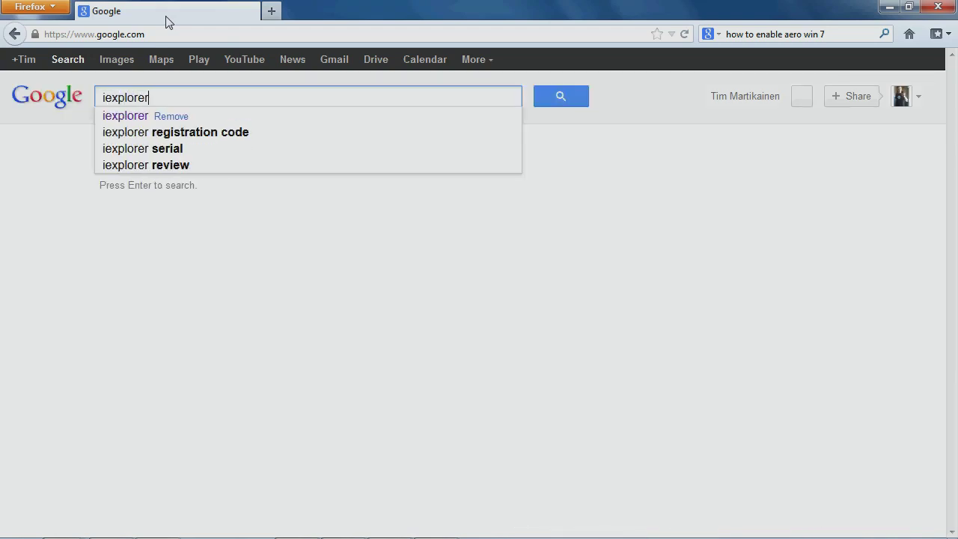
{"action": "key", "text": "Return"}
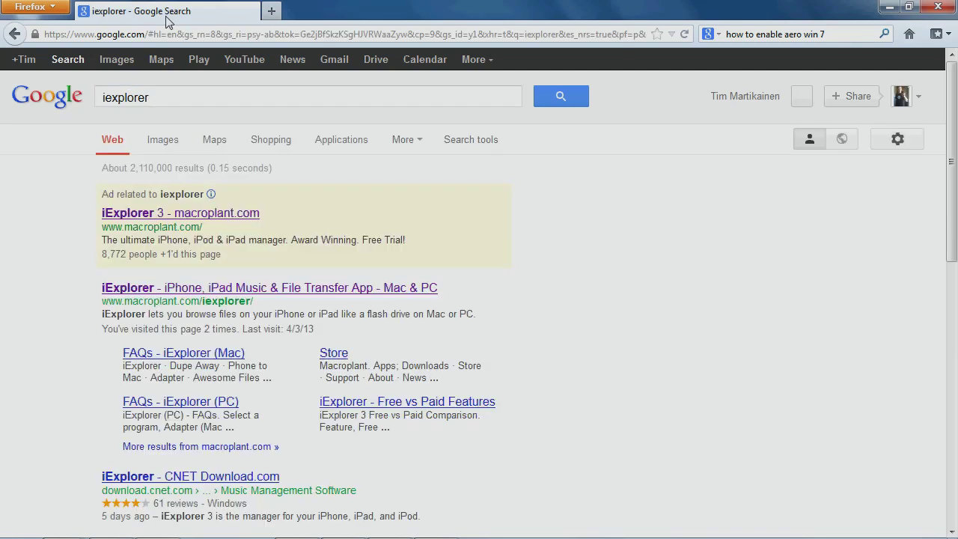
{"action": "left_click", "coordinate": [184, 294]}
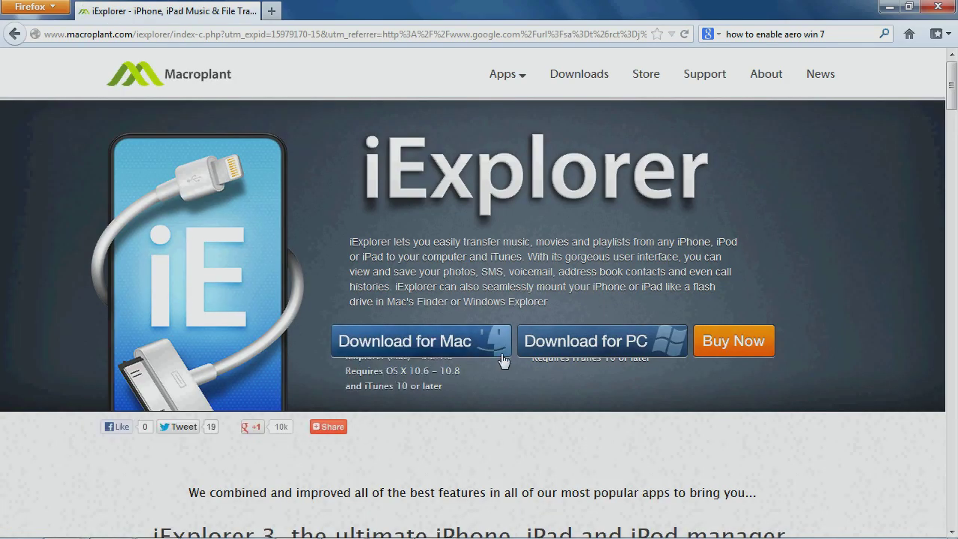
Request the PC version of the iExplorer installer and cancel saving iExplorer_3_Setup.exe.
{"action": "left_click", "coordinate": [590, 343]}
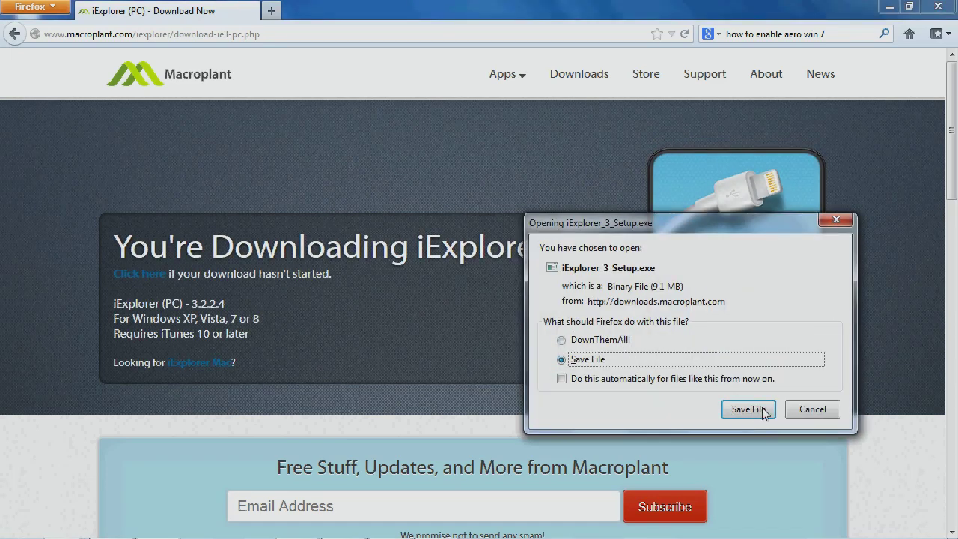
{"action": "left_click", "coordinate": [812, 409]}
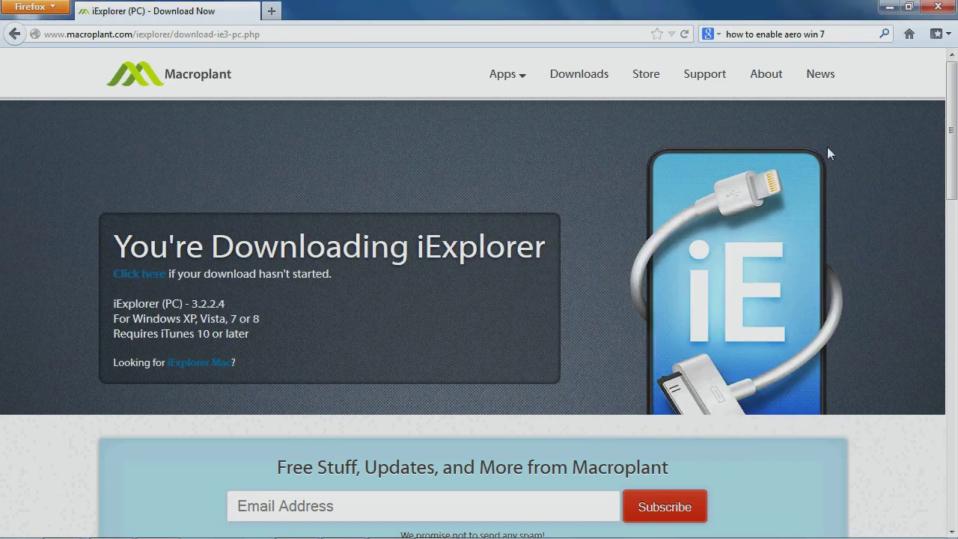
Minimize the browser, launch iExplorer from the desktop, postpone its update and continue in demo mode.
{"action": "left_click", "coordinate": [890, 7]}
{"action": "double_click", "coordinate": [527, 254]}
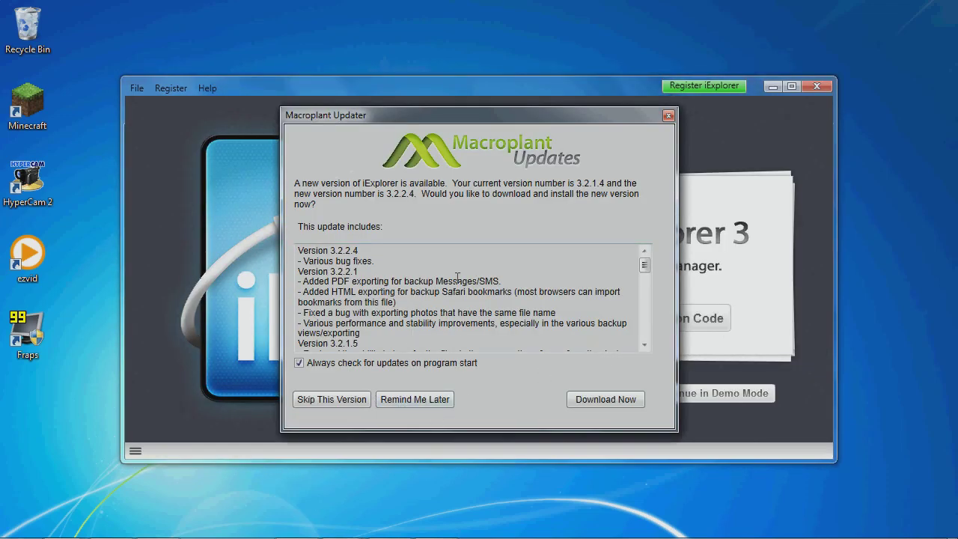
{"action": "left_click", "coordinate": [407, 398]}
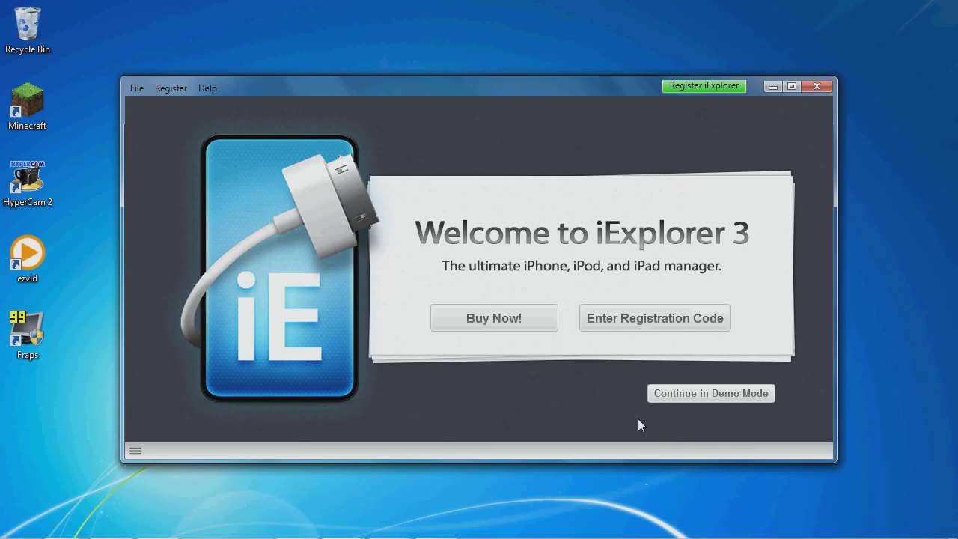
{"action": "left_click", "coordinate": [695, 396]}
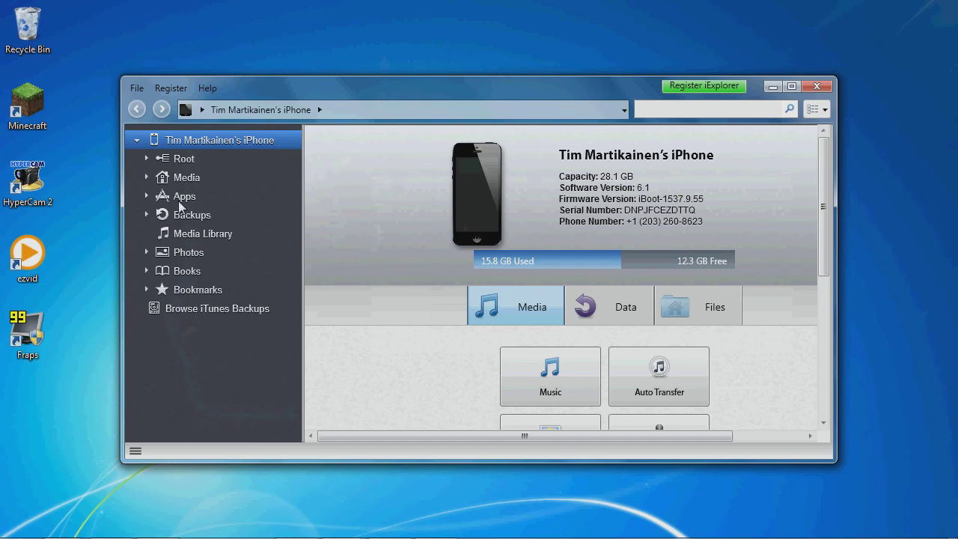
Expand the iPhone's Root folder in the tree down through var to the mobile folder's contents.
{"action": "left_click", "coordinate": [146, 159]}
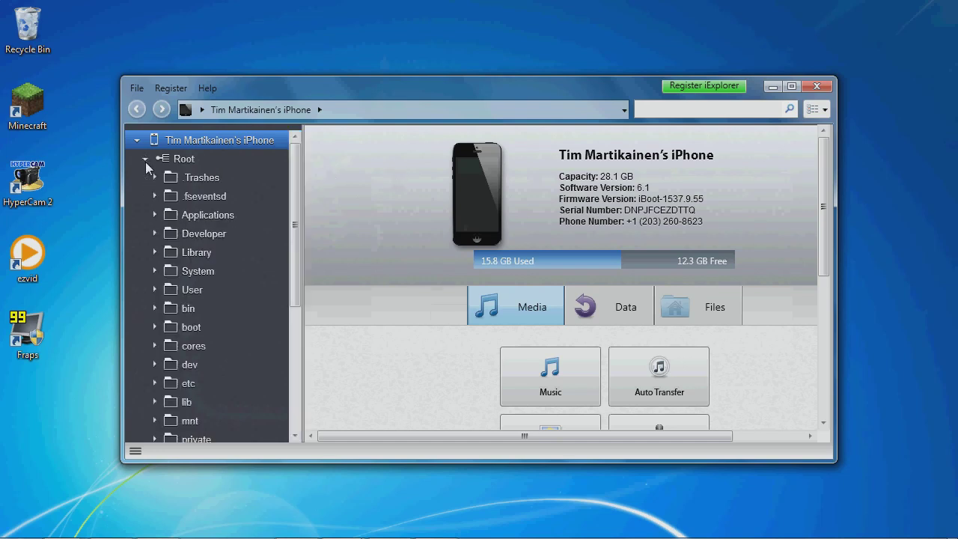
{"action": "left_click", "coordinate": [279, 202]}
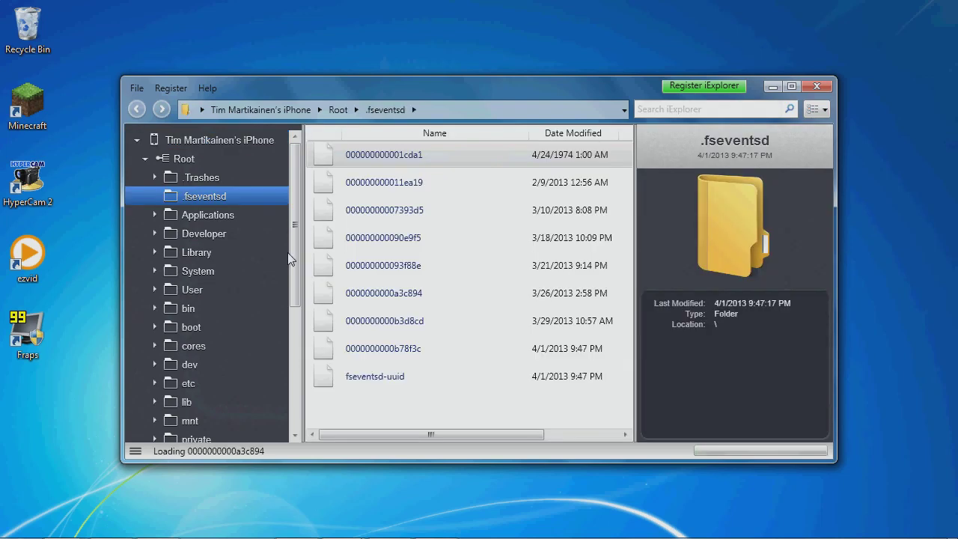
{"action": "left_click_drag", "start_coordinate": [284, 236], "coordinate": [290, 322]}
{"action": "left_click_drag", "start_coordinate": [305, 269], "coordinate": [312, 367]}
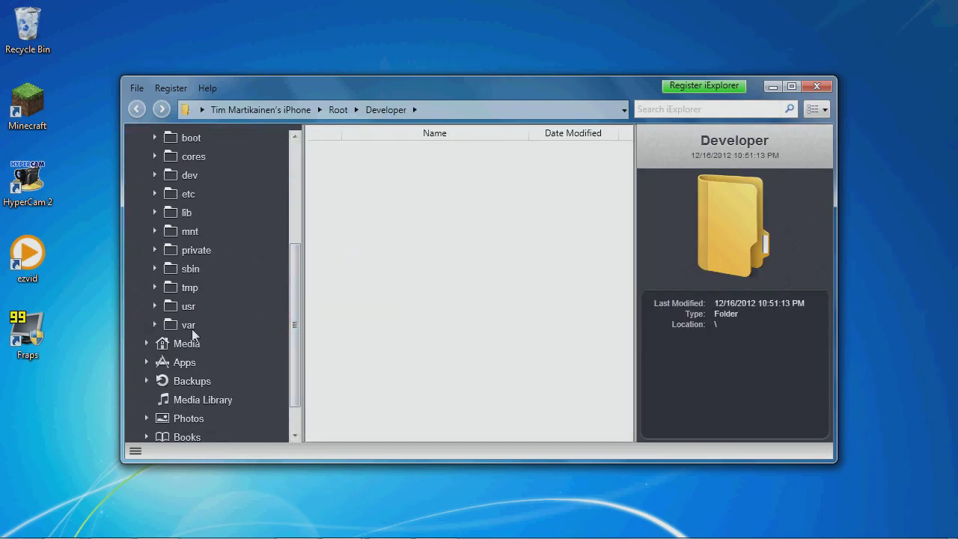
{"action": "left_click", "coordinate": [155, 324]}
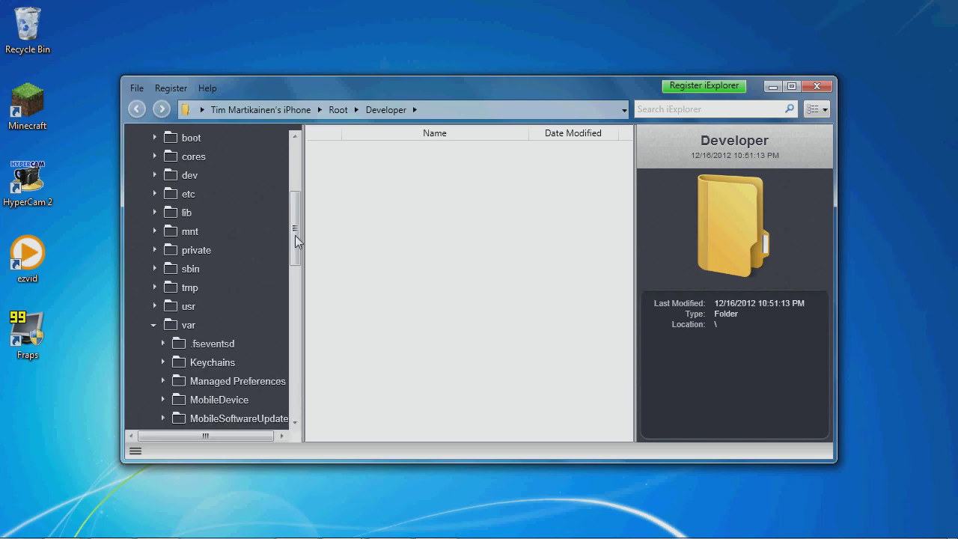
{"action": "left_click_drag", "start_coordinate": [296, 234], "coordinate": [299, 308]}
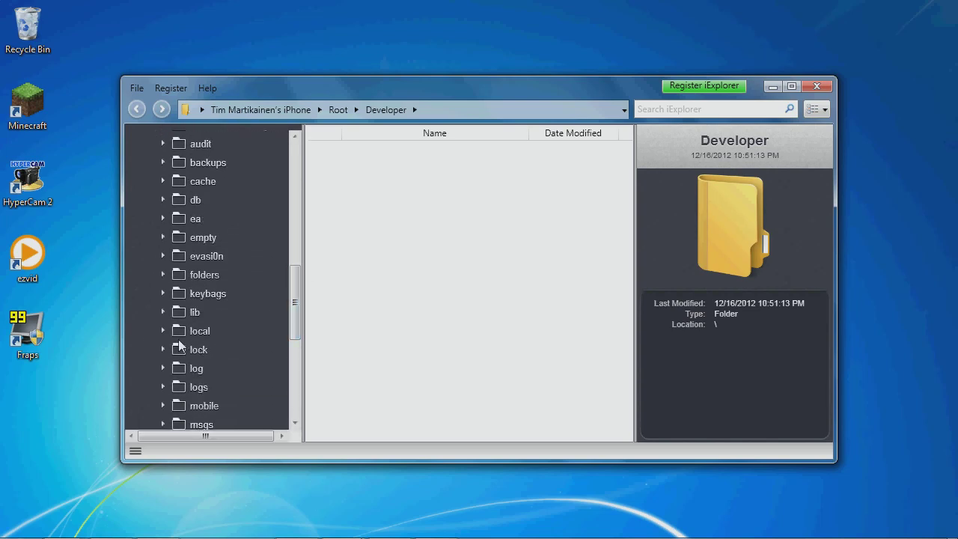
{"action": "left_click", "coordinate": [163, 405]}
{"action": "left_click_drag", "start_coordinate": [295, 282], "coordinate": [297, 322]}
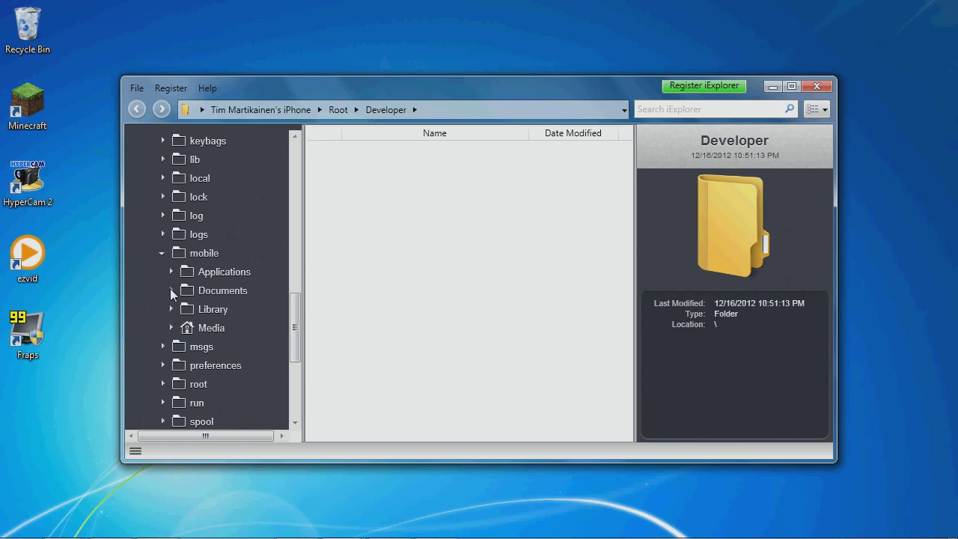
{"action": "left_click", "coordinate": [171, 309]}
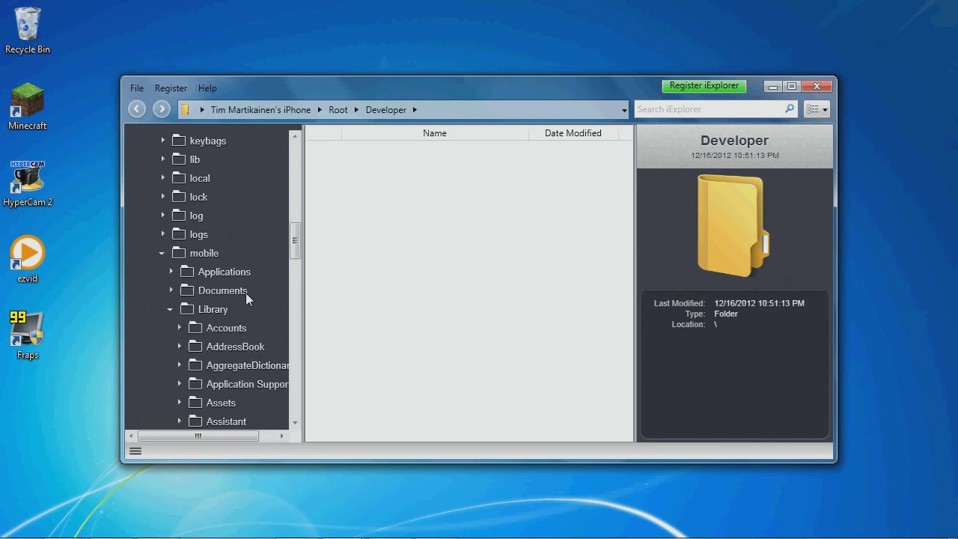
{"action": "left_click_drag", "start_coordinate": [296, 246], "coordinate": [203, 255]}
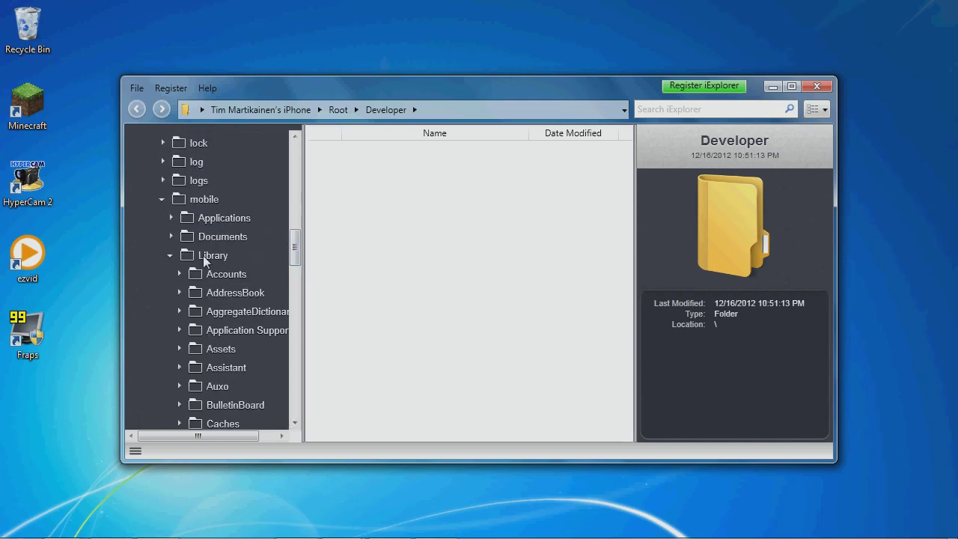
{"action": "left_click", "coordinate": [170, 255]}
{"action": "left_click", "coordinate": [169, 237]}
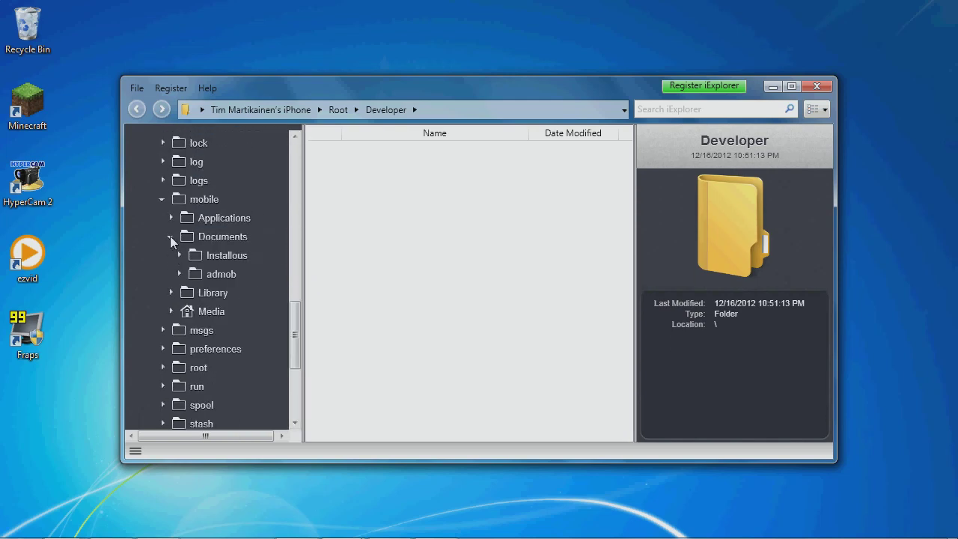
{"action": "left_click", "coordinate": [170, 236]}
Open the 100APPLE folder under mobile's Media and DCIM folders, and copy IMG_0765.MOV to the Windows desktop.
{"action": "left_click", "coordinate": [172, 274]}
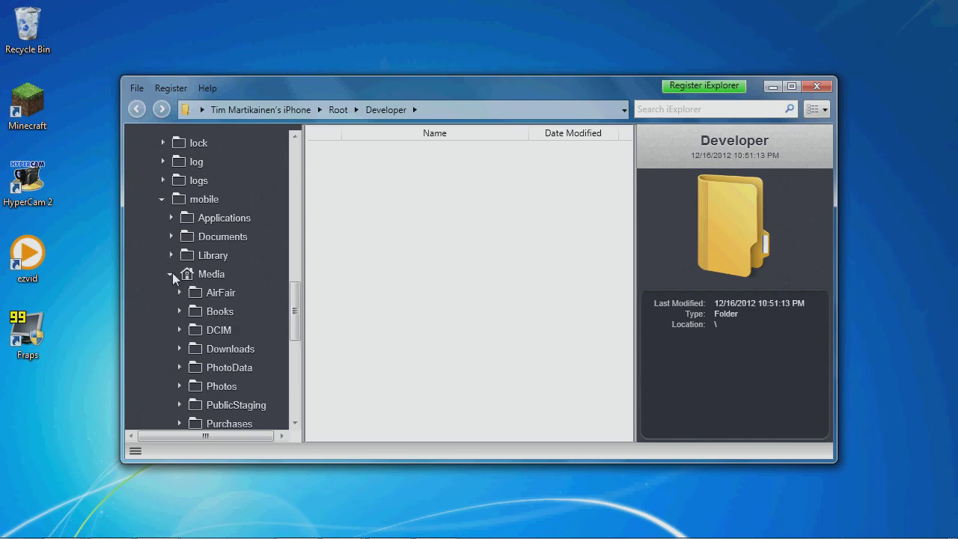
{"action": "left_click", "coordinate": [180, 329]}
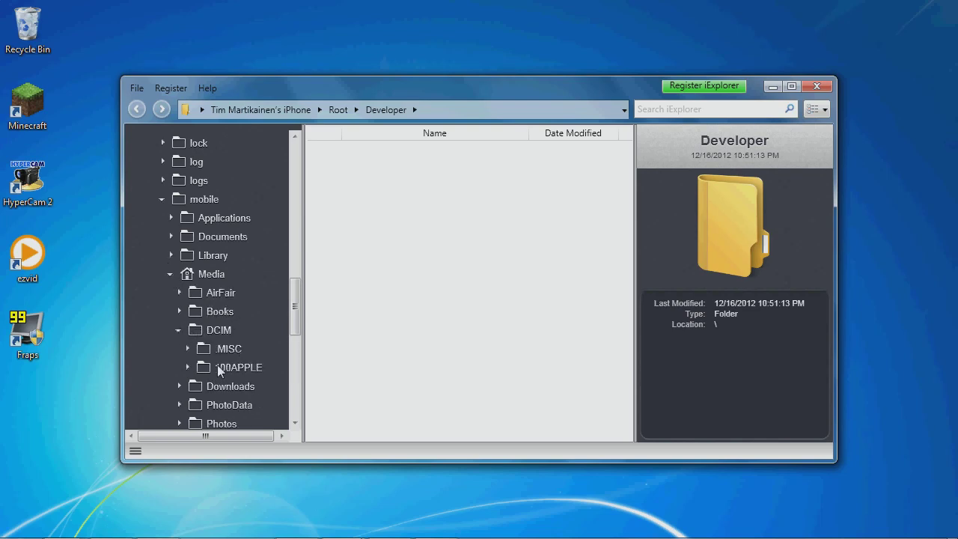
{"action": "left_click", "coordinate": [189, 371]}
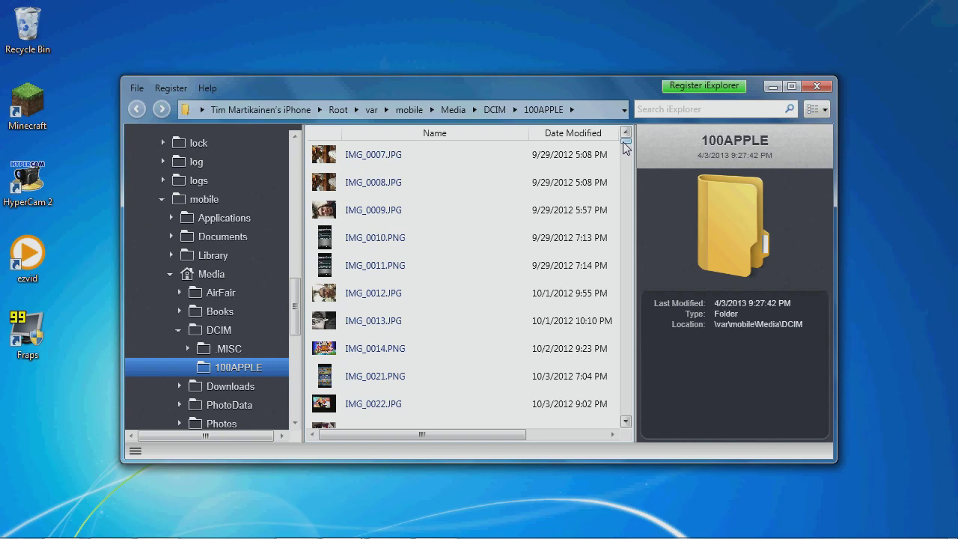
{"action": "left_click_drag", "start_coordinate": [625, 146], "coordinate": [609, 474]}
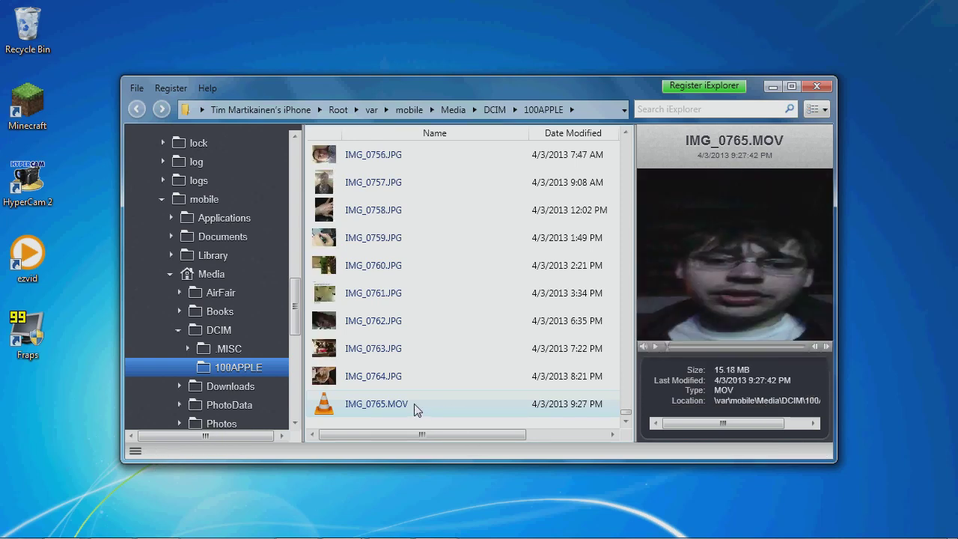
{"action": "left_click_drag", "start_coordinate": [419, 409], "coordinate": [45, 425]}
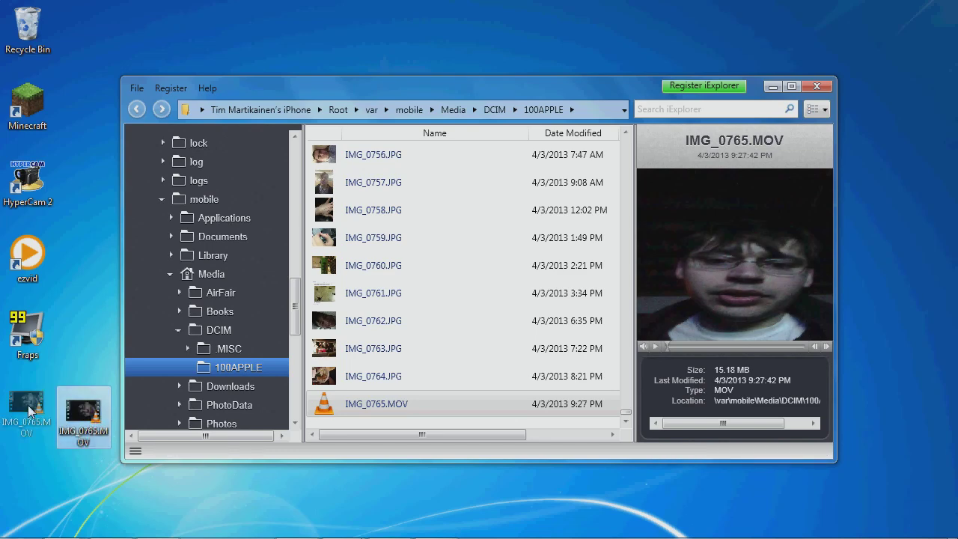
Open the copied IMG_0765.MOV on the desktop and look over the subfolders of the iPhone's Media folder.
{"action": "double_click", "coordinate": [30, 410]}
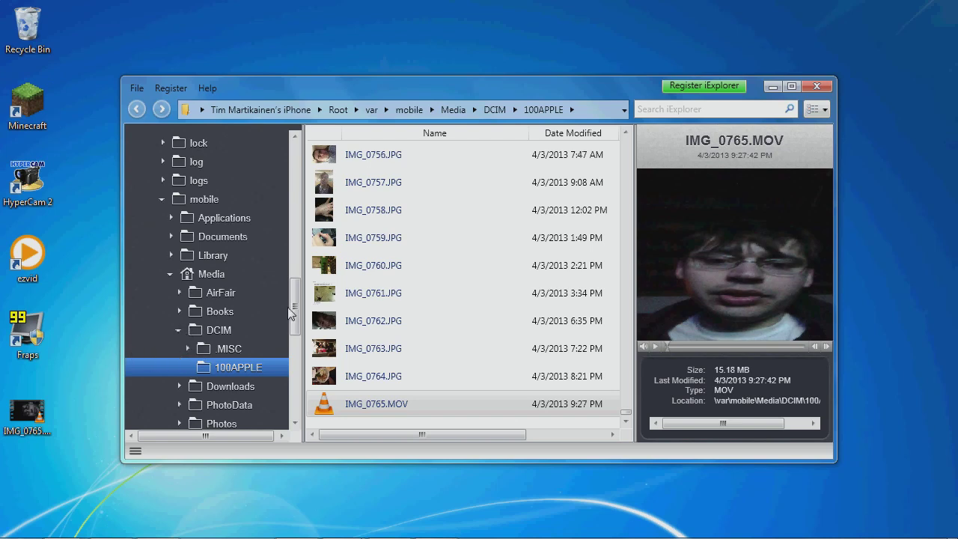
{"action": "left_click_drag", "start_coordinate": [293, 310], "coordinate": [296, 334]}
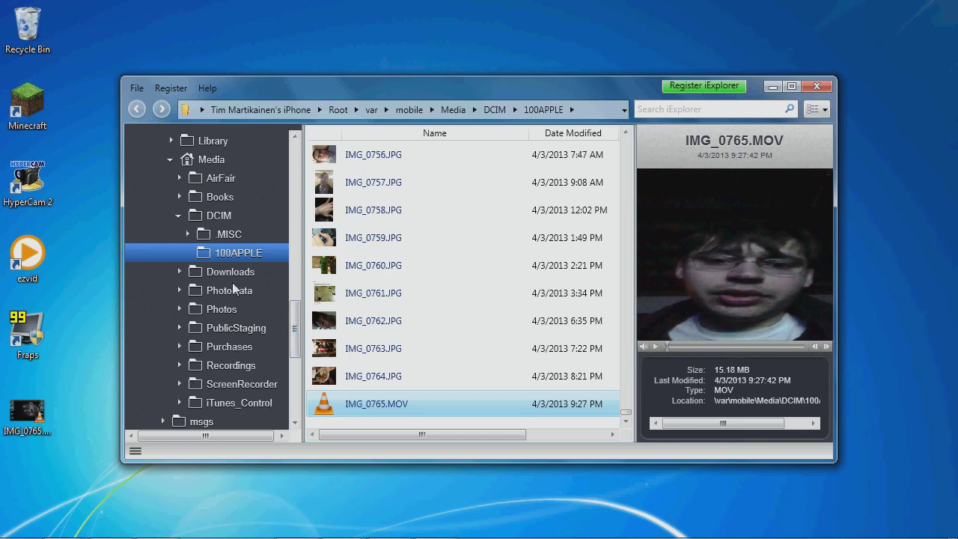
{"action": "left_click_drag", "start_coordinate": [294, 333], "coordinate": [300, 312]}
{"action": "scroll", "coordinate": [261, 277], "scroll_direction": "up", "scroll_amount": 1}
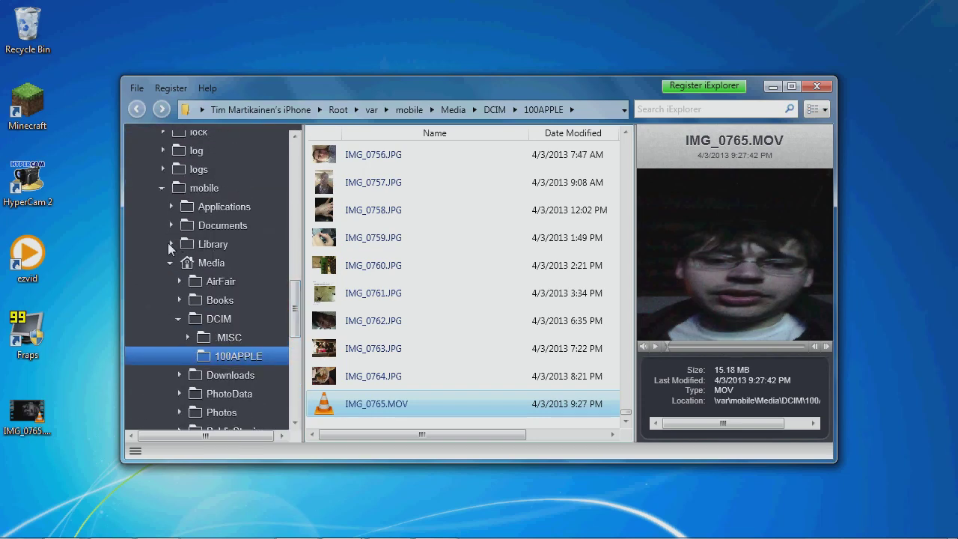
Expand the Library folder under mobile down through SMS to Attachments and look through its numbered subfolders.
{"action": "left_click", "coordinate": [169, 243]}
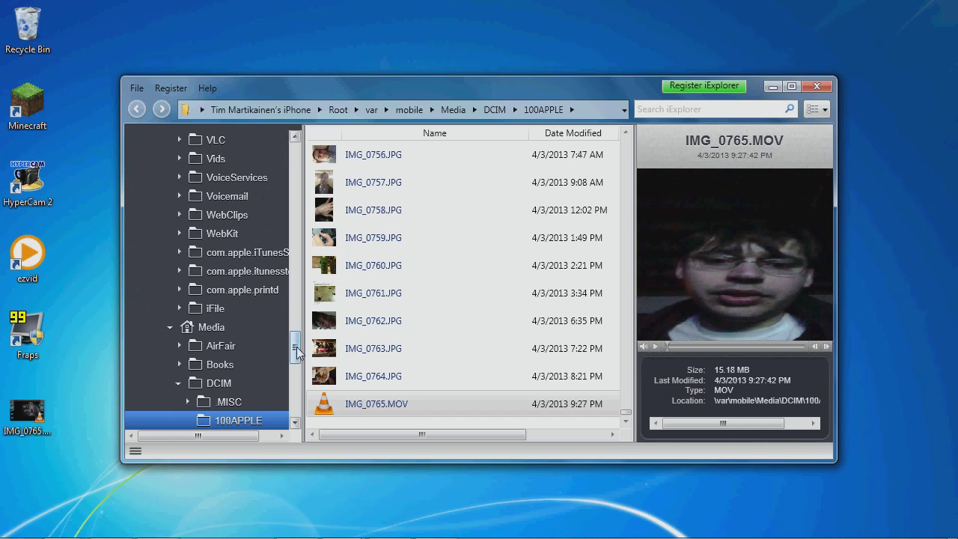
{"action": "left_click_drag", "start_coordinate": [296, 344], "coordinate": [269, 296]}
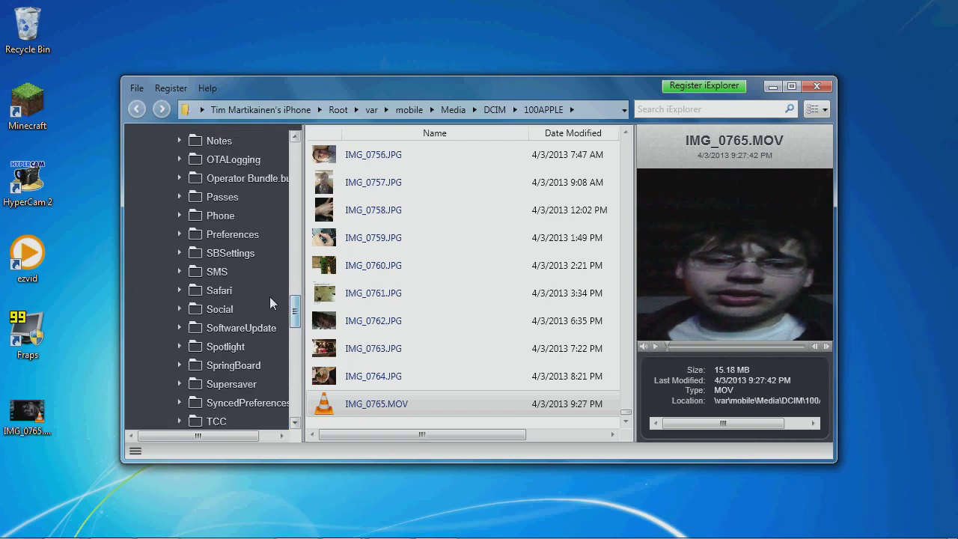
{"action": "left_click", "coordinate": [178, 271]}
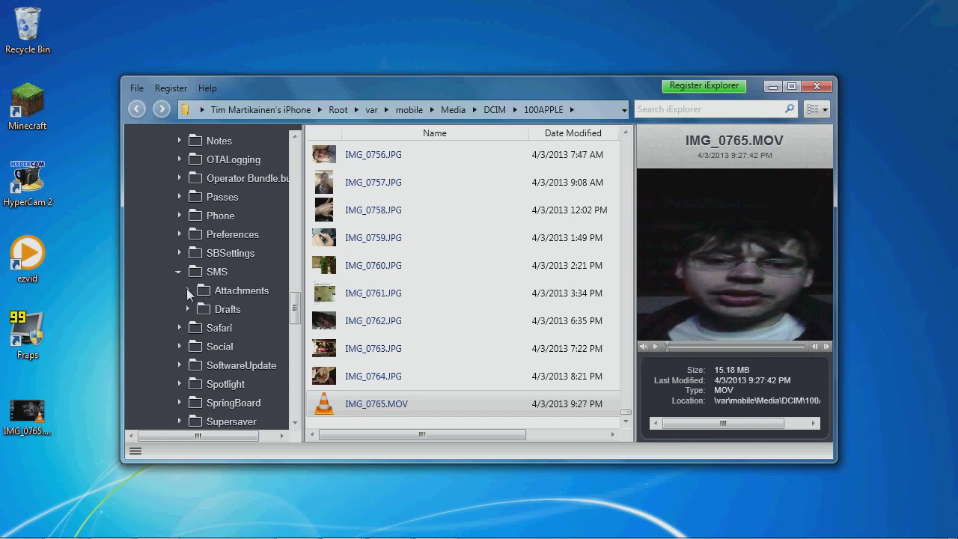
{"action": "left_click", "coordinate": [186, 289]}
{"action": "left_click_drag", "start_coordinate": [300, 236], "coordinate": [311, 277]}
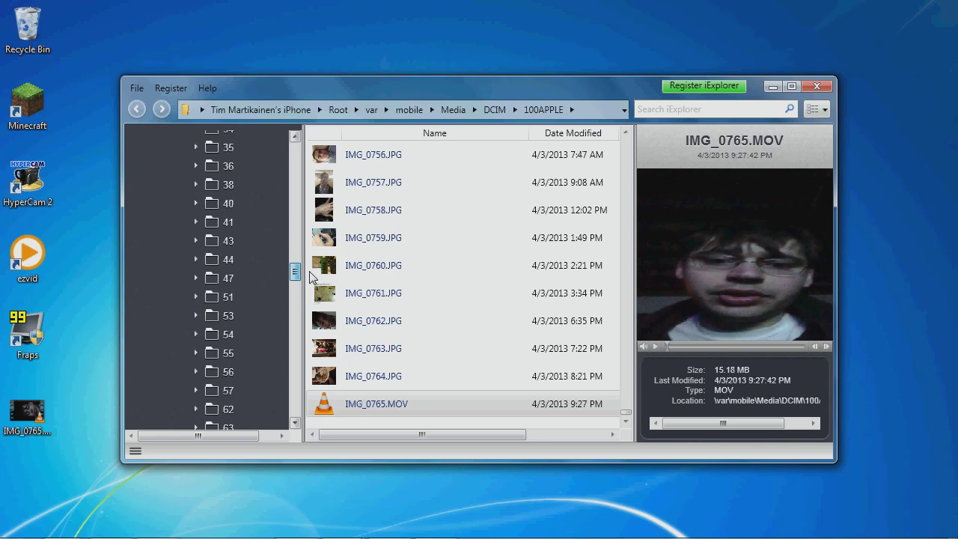
{"action": "left_click_drag", "start_coordinate": [311, 277], "coordinate": [314, 270]}
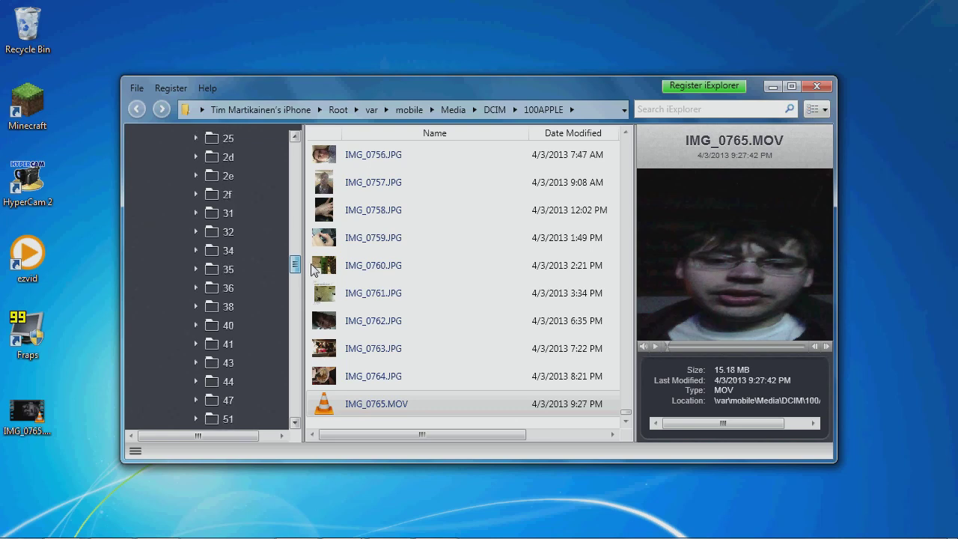
{"action": "left_click_drag", "start_coordinate": [313, 270], "coordinate": [314, 274]}
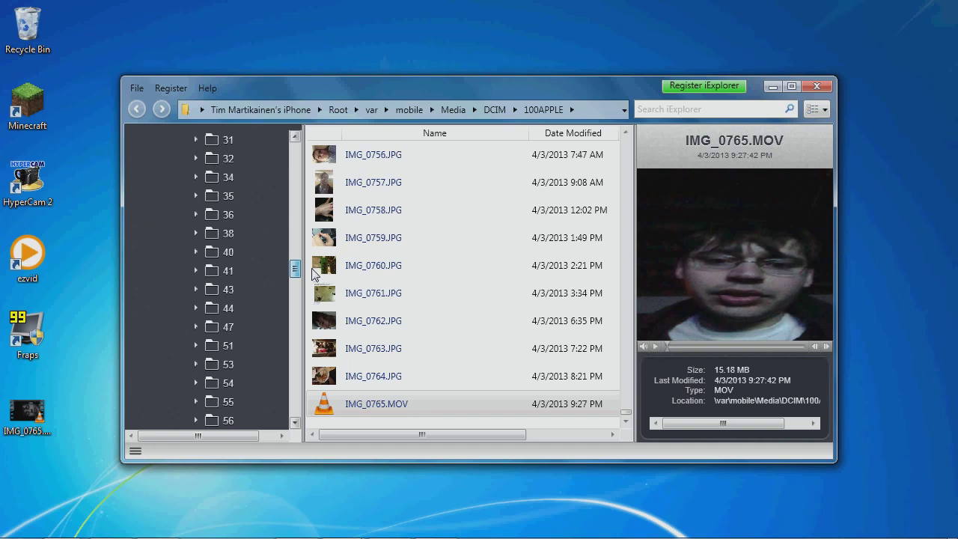
{"action": "left_click_drag", "start_coordinate": [312, 267], "coordinate": [306, 220]}
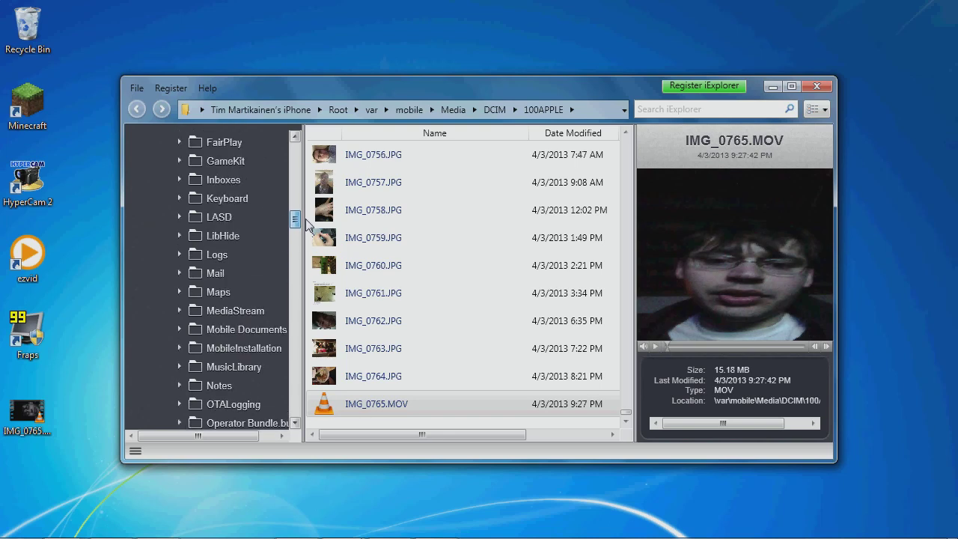
{"action": "left_click_drag", "start_coordinate": [305, 220], "coordinate": [304, 200]}
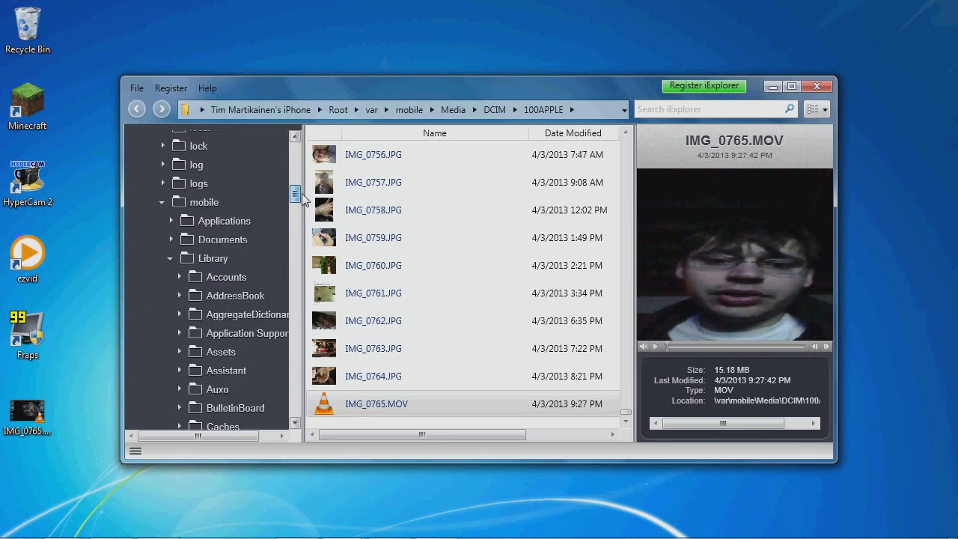
Collapse the Library folder under mobile and the DCIM folder under Media.
{"action": "left_click", "coordinate": [171, 258]}
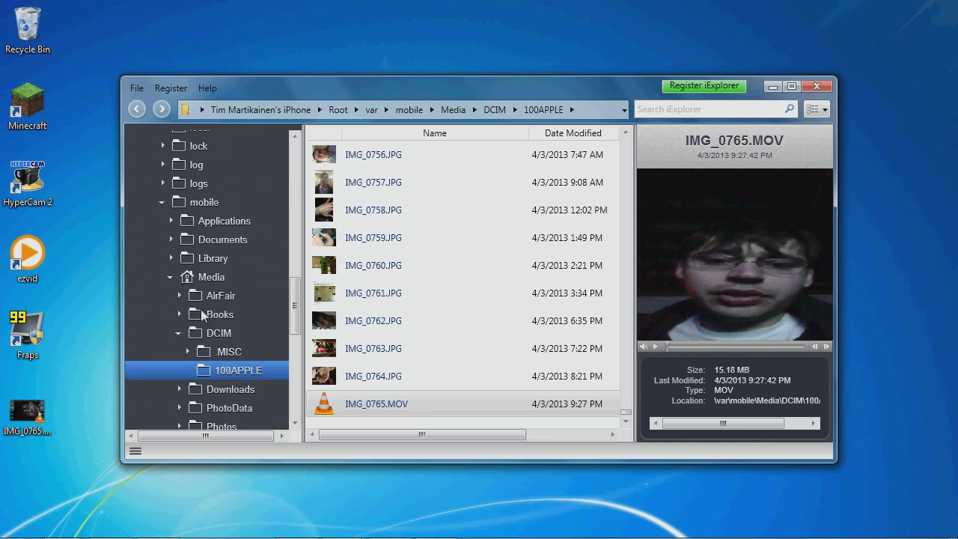
{"action": "left_click", "coordinate": [181, 332]}
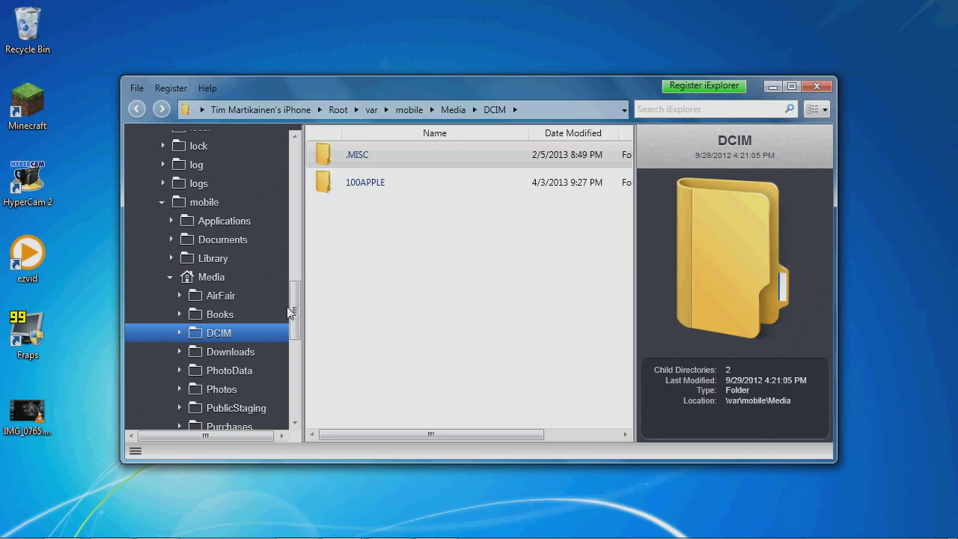
{"action": "left_click_drag", "start_coordinate": [299, 316], "coordinate": [307, 334]}
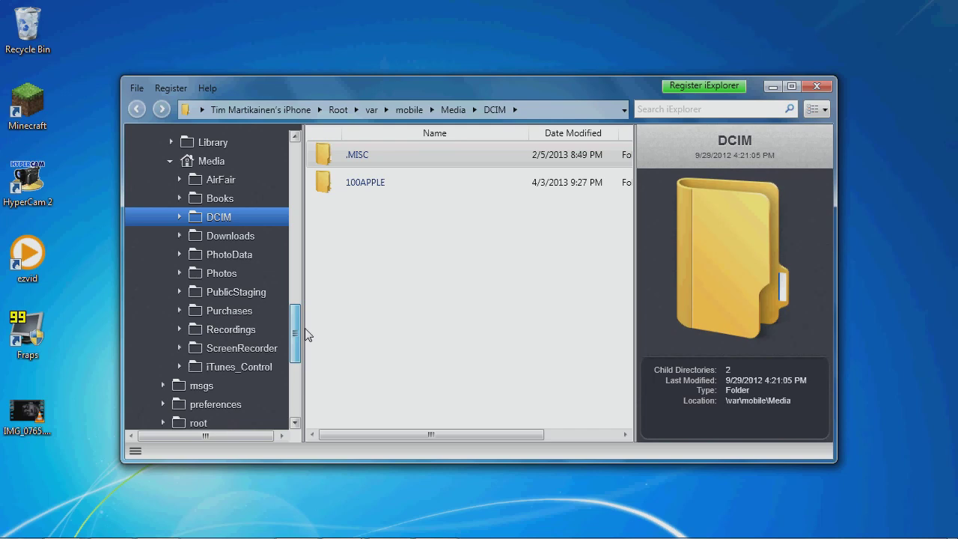
{"action": "left_click_drag", "start_coordinate": [307, 335], "coordinate": [306, 316]}
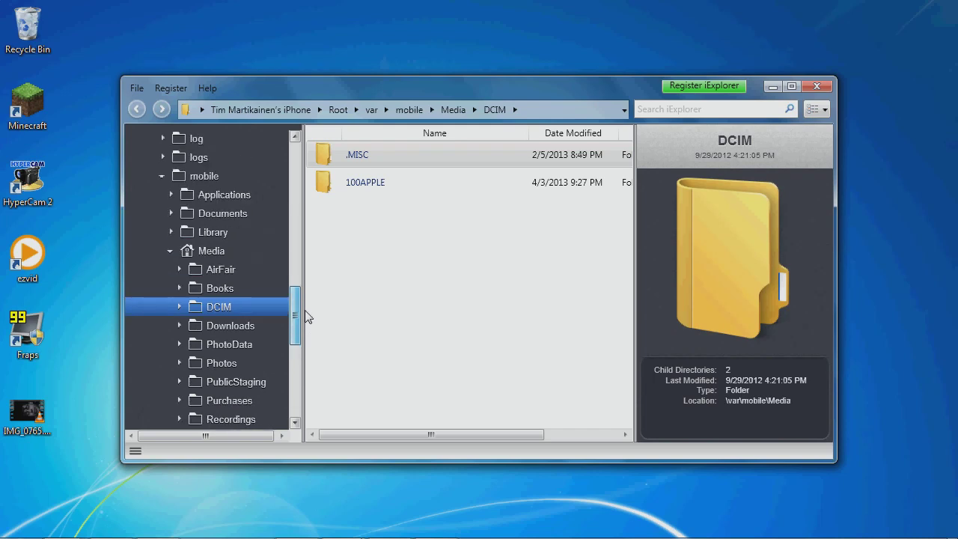
Expand the Library folder again and open the Recordings folder under Media.
{"action": "left_click", "coordinate": [171, 234]}
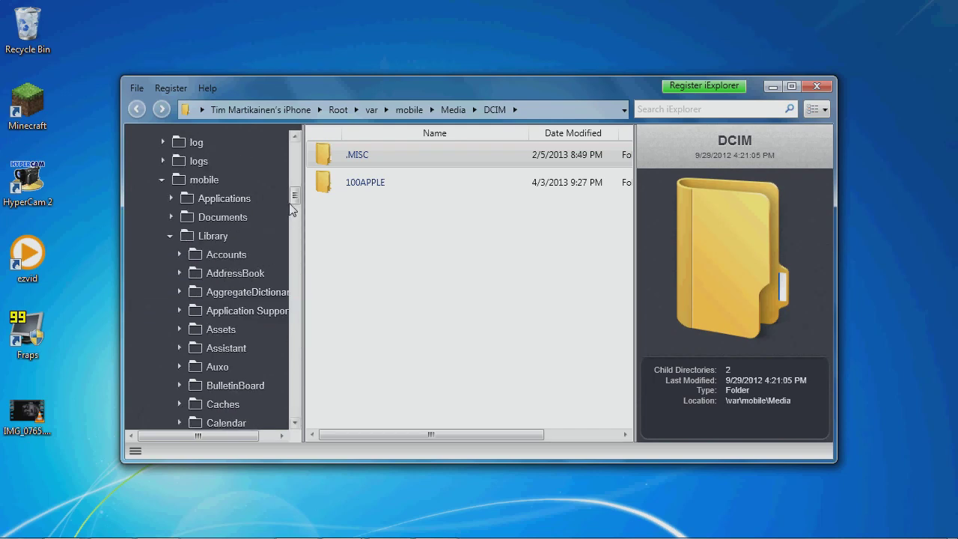
{"action": "left_click_drag", "start_coordinate": [294, 189], "coordinate": [298, 389]}
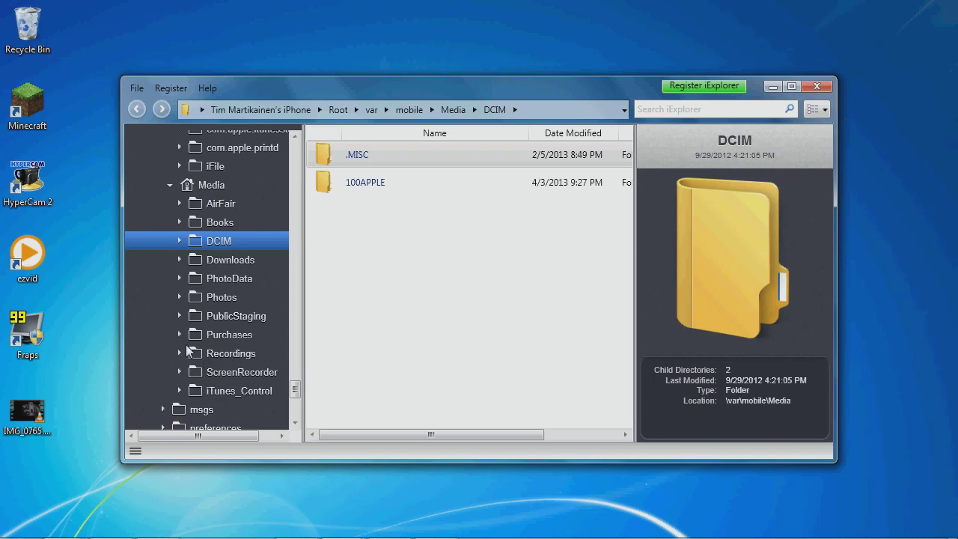
{"action": "left_click", "coordinate": [250, 356]}
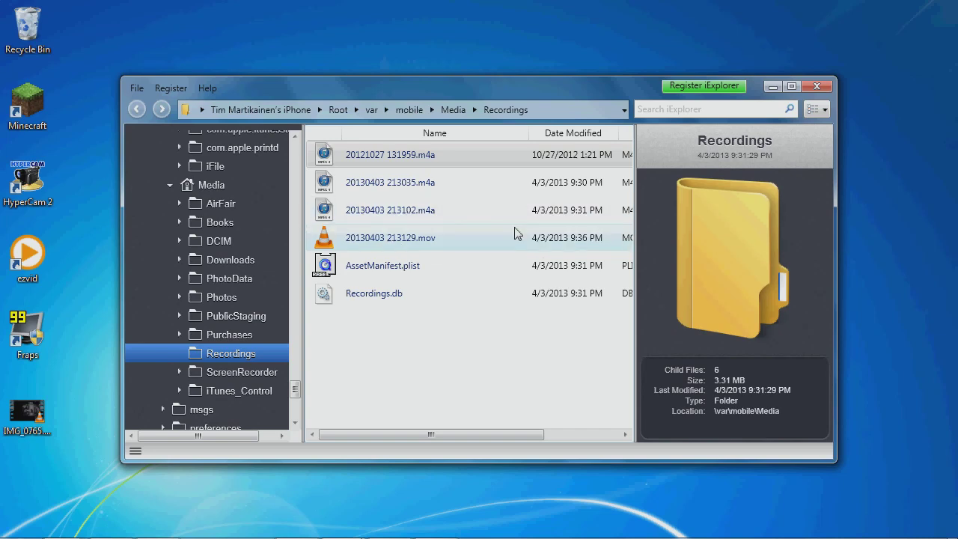
Copy the iPhone's Recordings folder to the Windows desktop and place it directly below IMG_0765.MOV.
{"action": "left_click", "coordinate": [485, 245]}
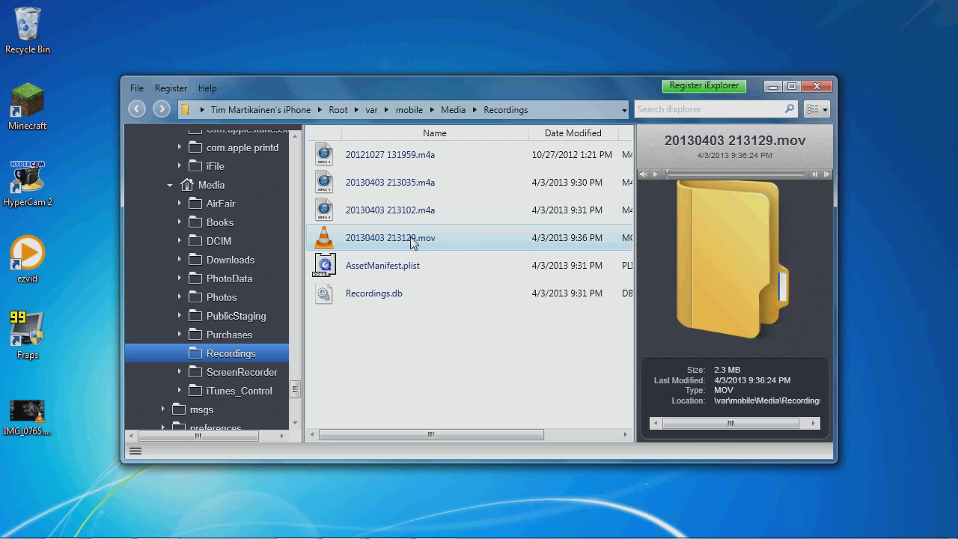
{"action": "left_click_drag", "start_coordinate": [404, 265], "coordinate": [97, 497]}
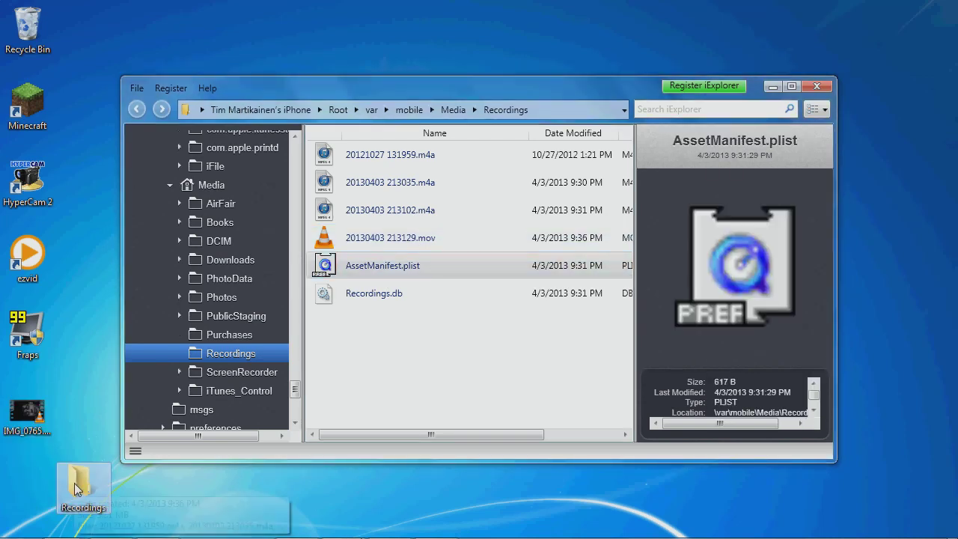
{"action": "left_click_drag", "start_coordinate": [79, 485], "coordinate": [27, 482]}
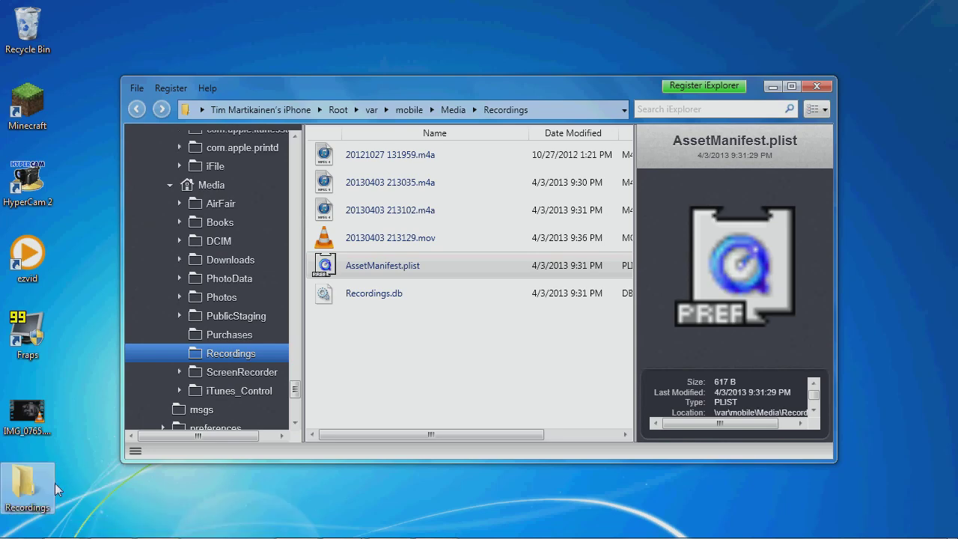
Play 20130403 213129.mov from the desktop's Recordings folder in VLC, and close the player and the folder window.
{"action": "double_click", "coordinate": [45, 485]}
{"action": "left_click", "coordinate": [239, 173]}
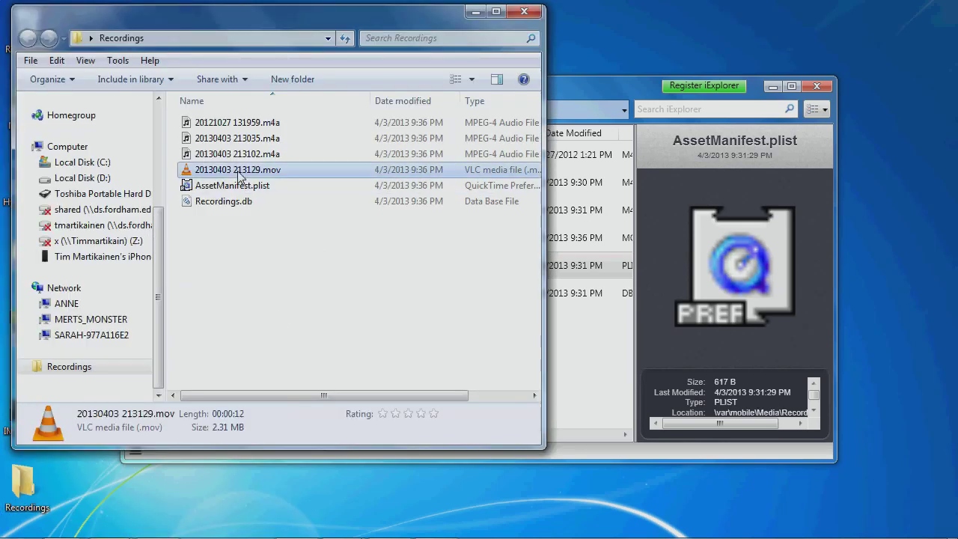
{"action": "double_click", "coordinate": [239, 174]}
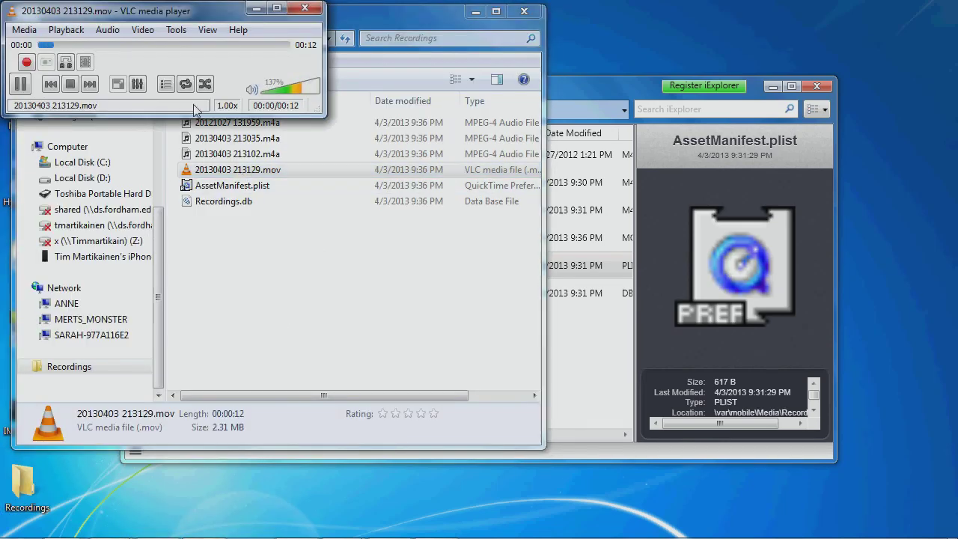
{"action": "left_click", "coordinate": [18, 85]}
{"action": "left_click", "coordinate": [305, 8]}
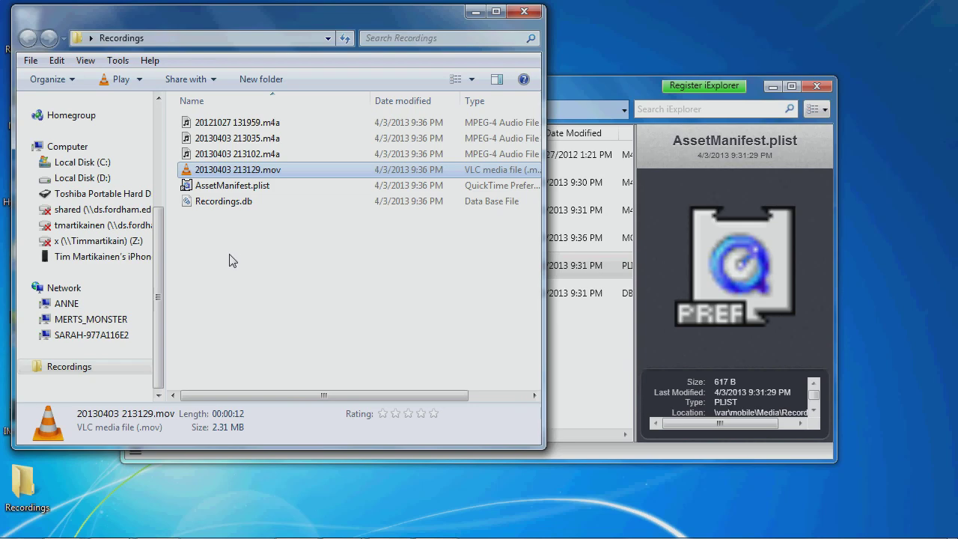
{"action": "left_click", "coordinate": [523, 11]}
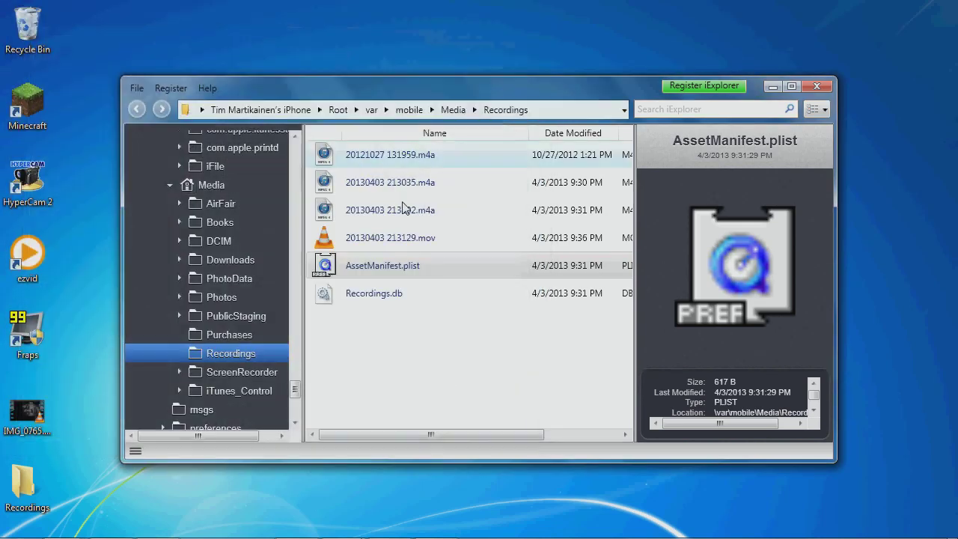
Copy 20130403 213129.mov from the iPhone's Recordings folder to the desktop, play the copy and close the player.
{"action": "left_click", "coordinate": [436, 247]}
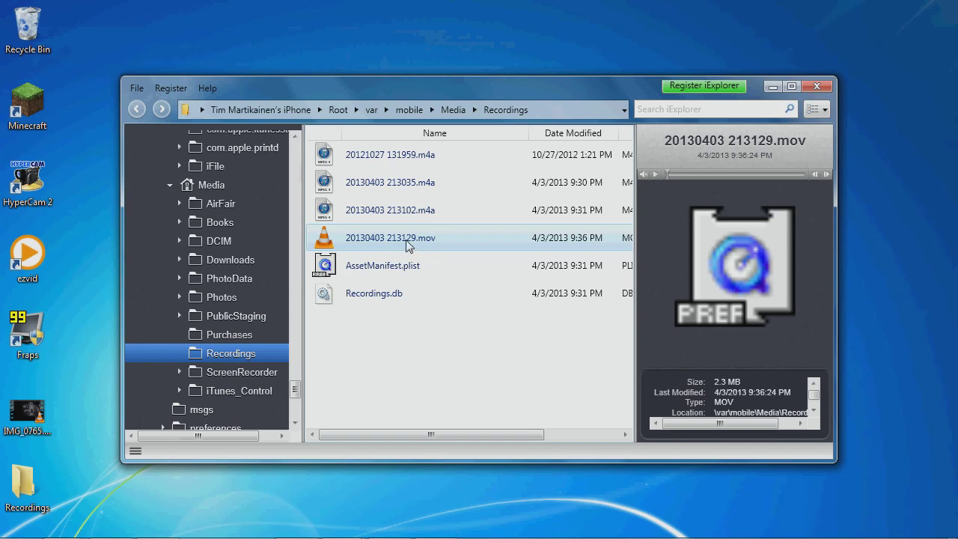
{"action": "left_click_drag", "start_coordinate": [407, 247], "coordinate": [123, 508]}
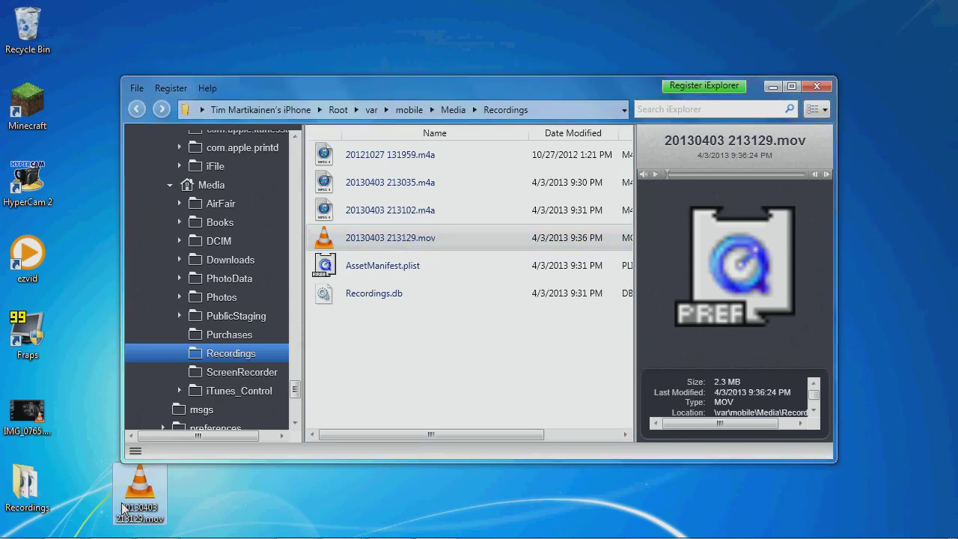
{"action": "double_click", "coordinate": [123, 507]}
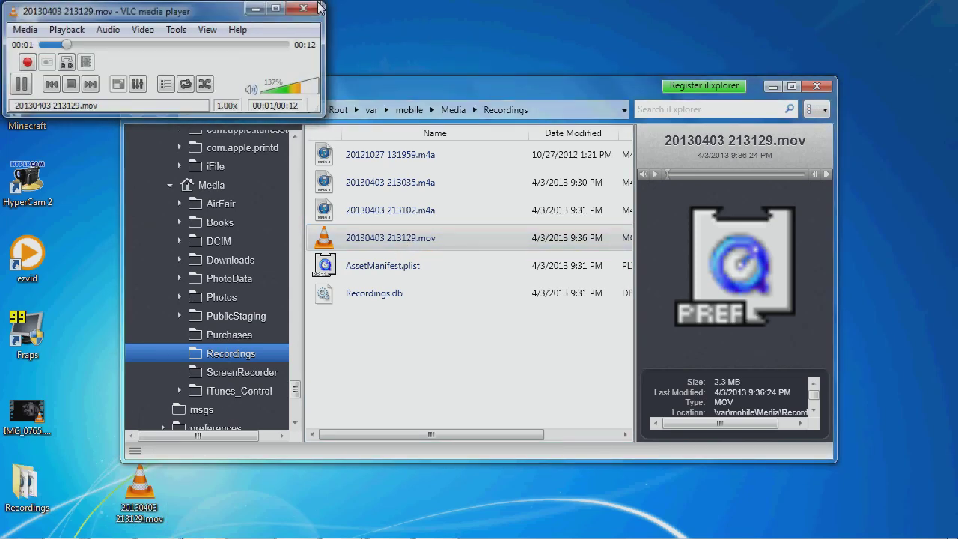
{"action": "left_click", "coordinate": [318, 8]}
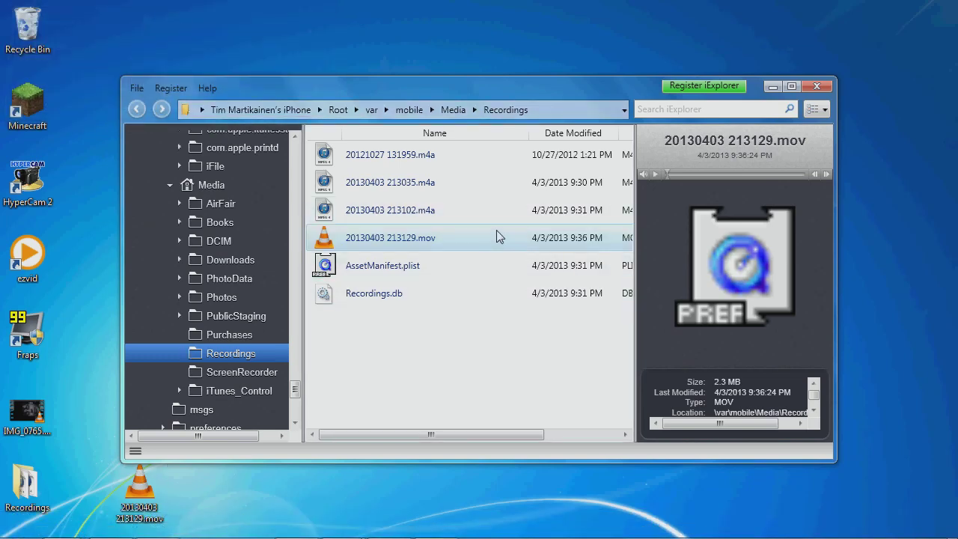